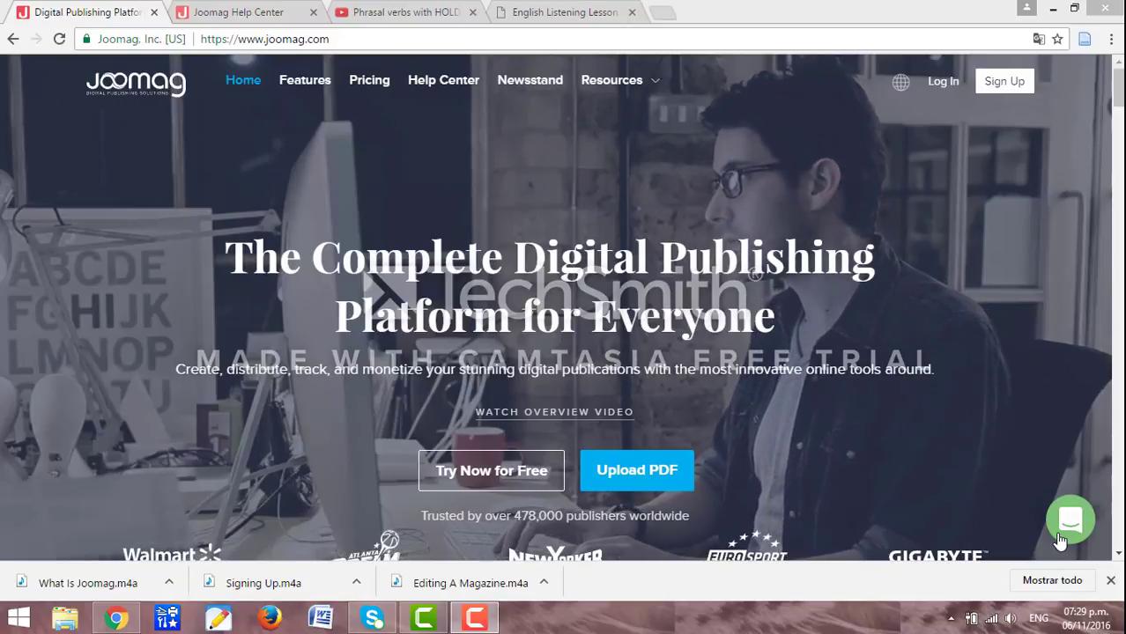
# Dismiss the Chrome downloads list and browse the Joomag homepage, returning to its top.
pyautogui.click(1111, 582)
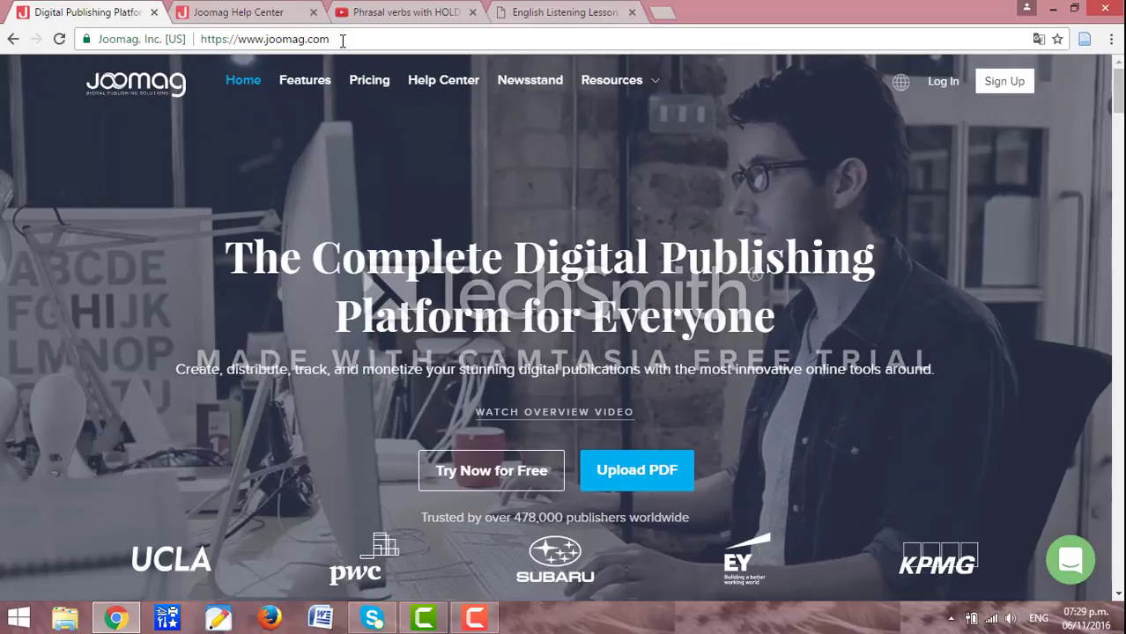
pyautogui.moveTo(1118, 91); pyautogui.dragTo(1120, 133)
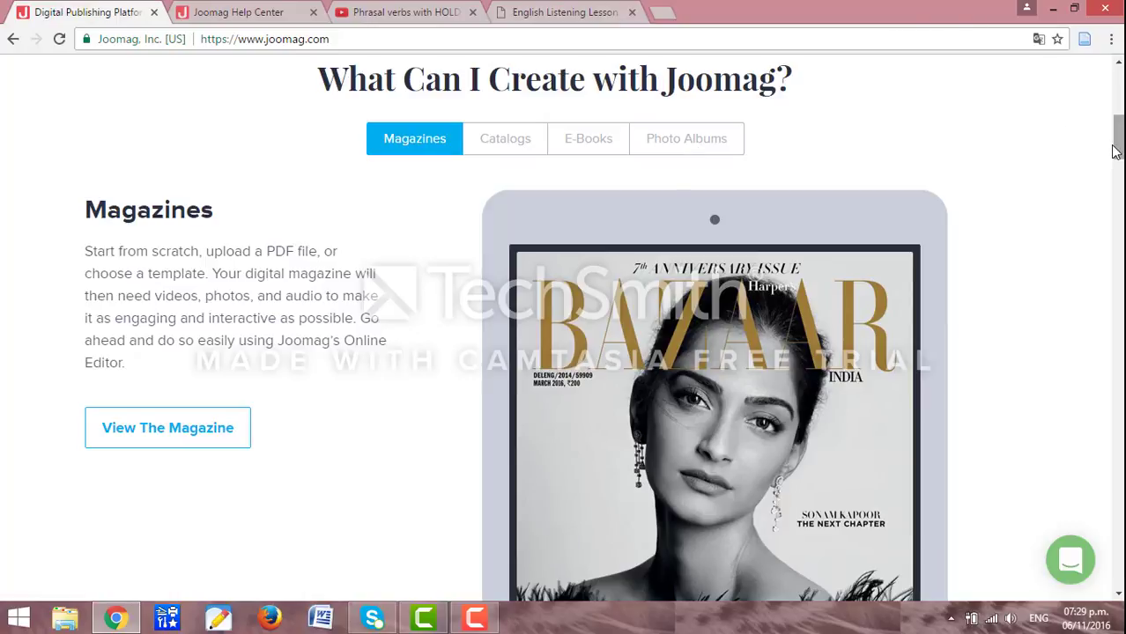
pyautogui.moveTo(1116, 150); pyautogui.dragTo(1119, 101)
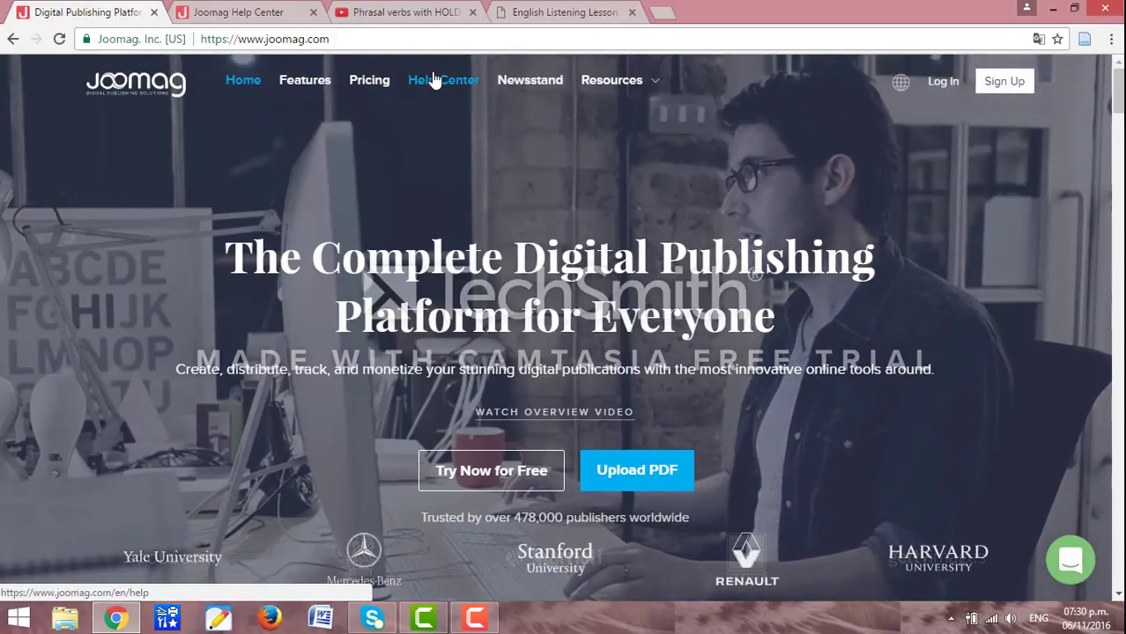
# From the Help Center tab, briefly open the support chat, then reach Joomag for Education via the footer.
pyautogui.click(284, 10)
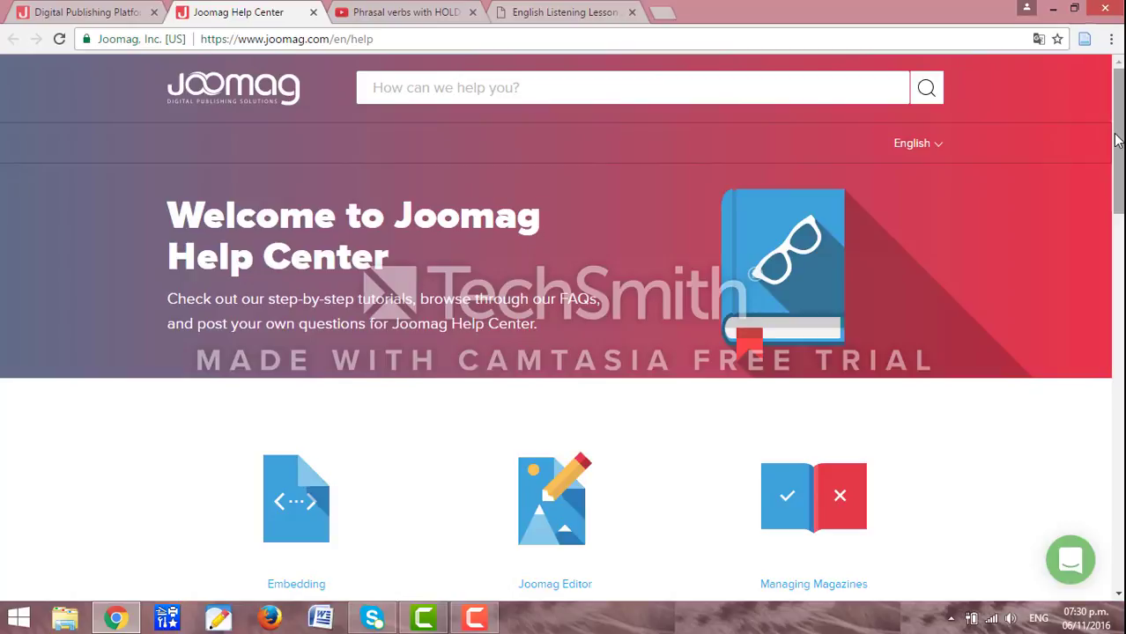
pyautogui.moveTo(1117, 141); pyautogui.dragTo(1121, 238)
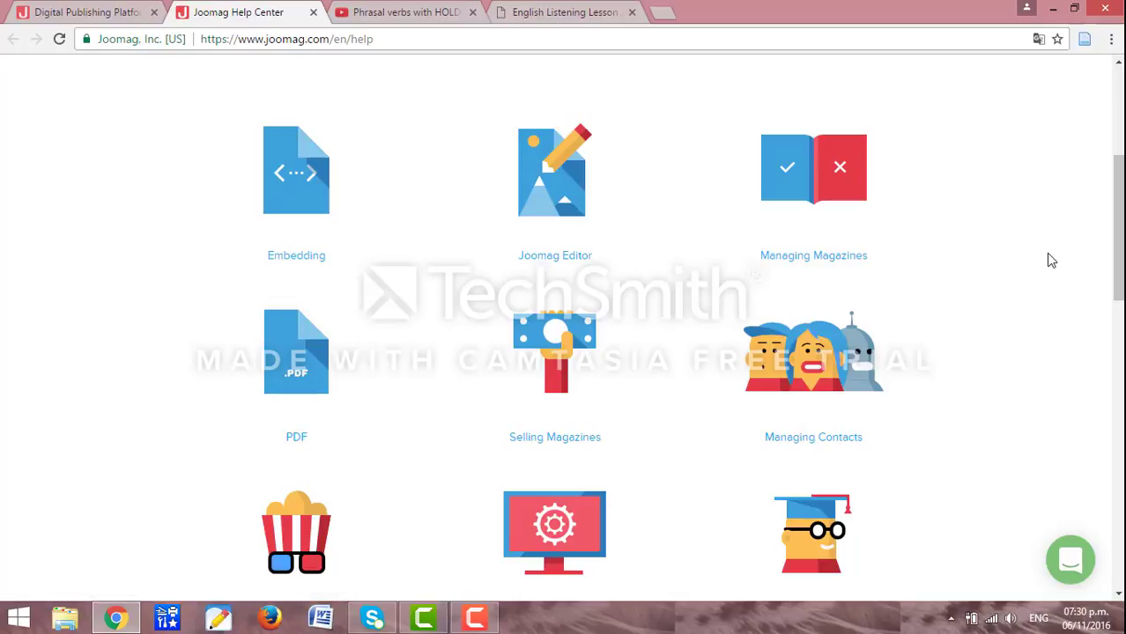
pyautogui.click(1069, 561)
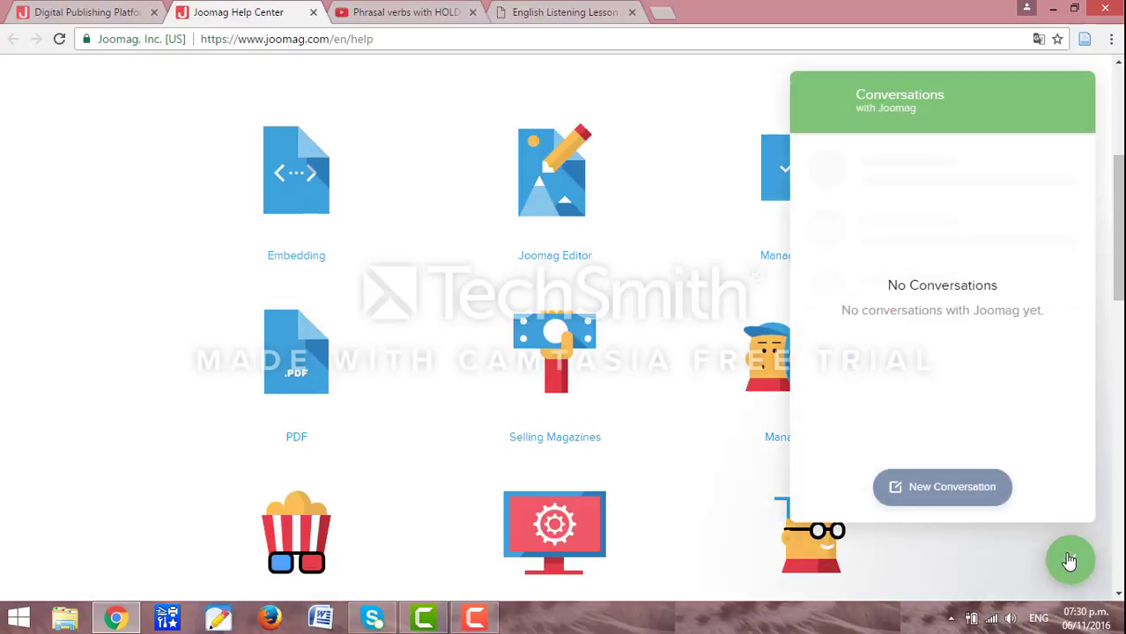
pyautogui.click(1069, 562)
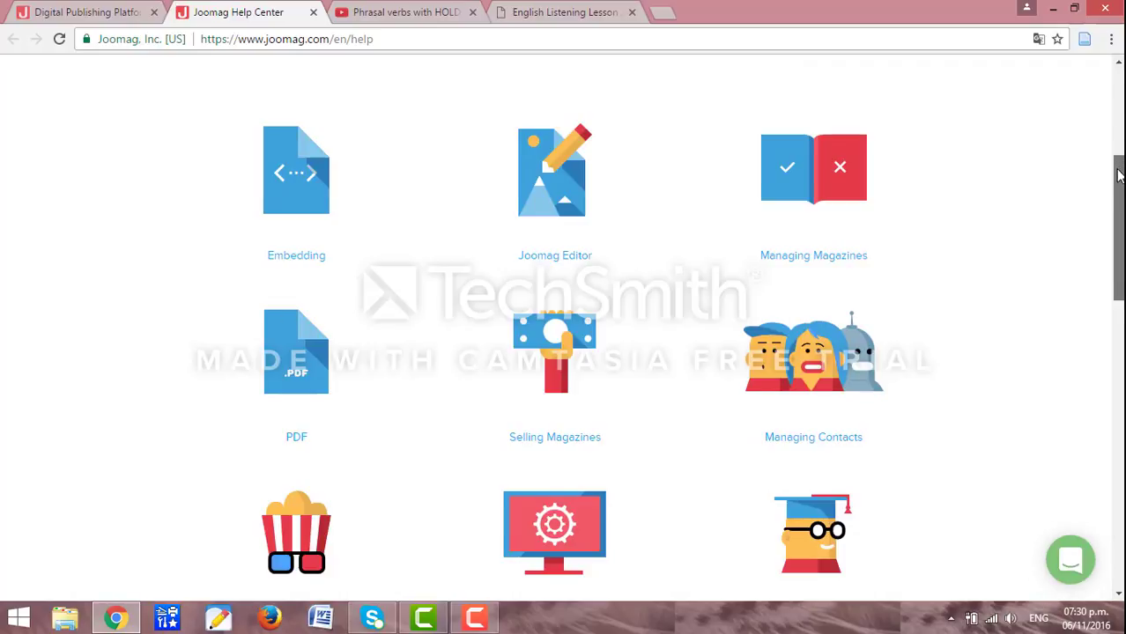
pyautogui.moveTo(1119, 170); pyautogui.dragTo(1119, 454)
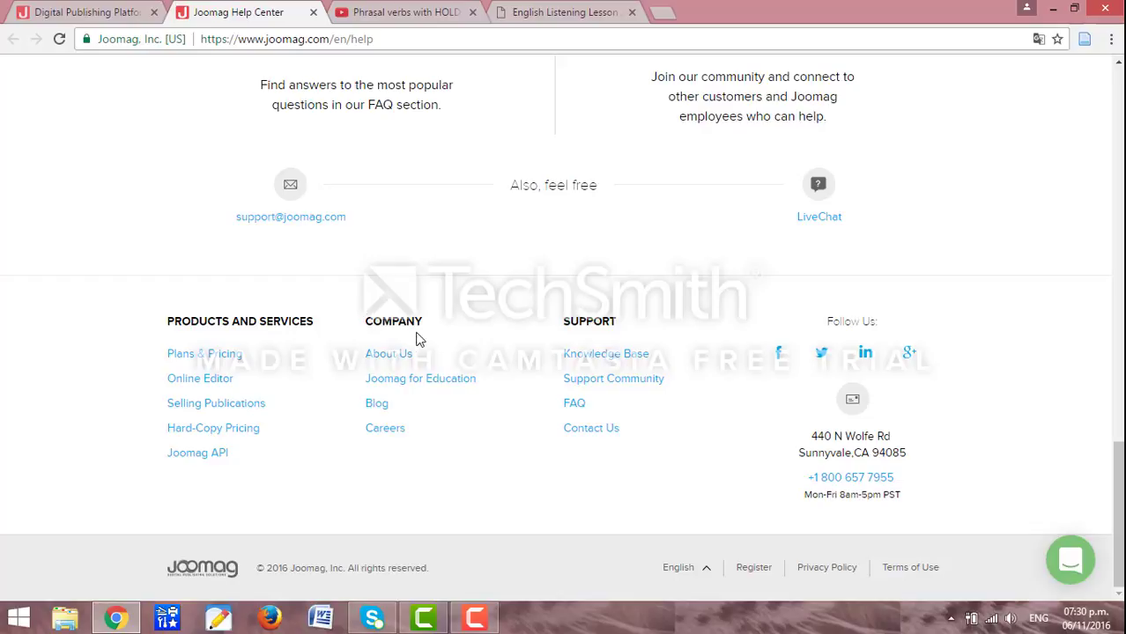
pyautogui.click(425, 387)
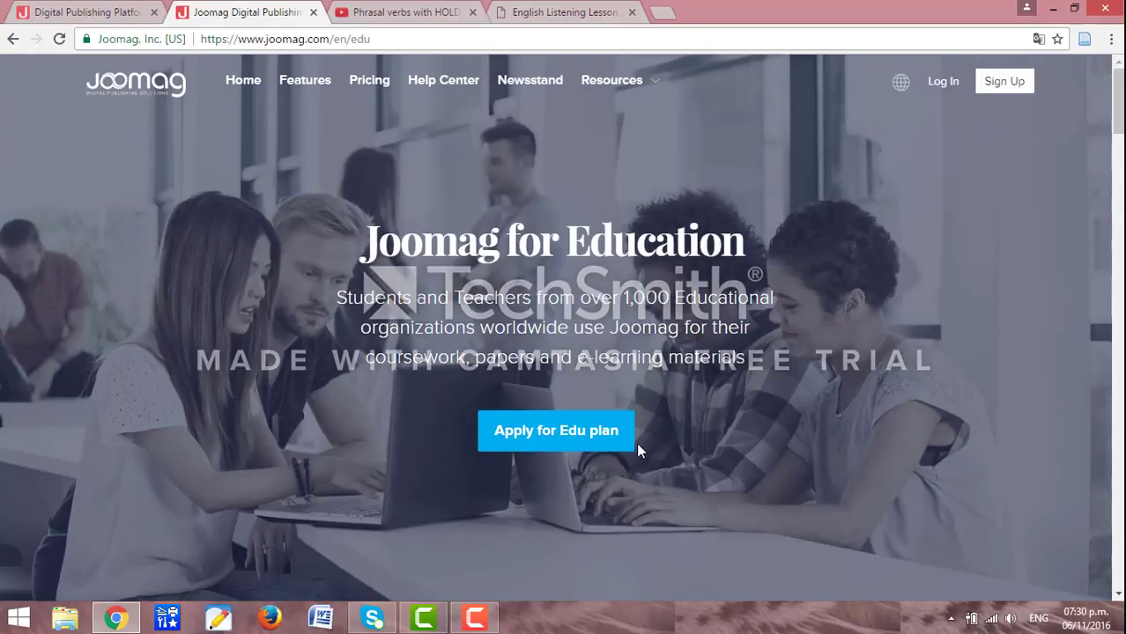
# Apply for the Edu plan and request the free EDU Class, scrolling down the inquiry form.
pyautogui.click(582, 436)
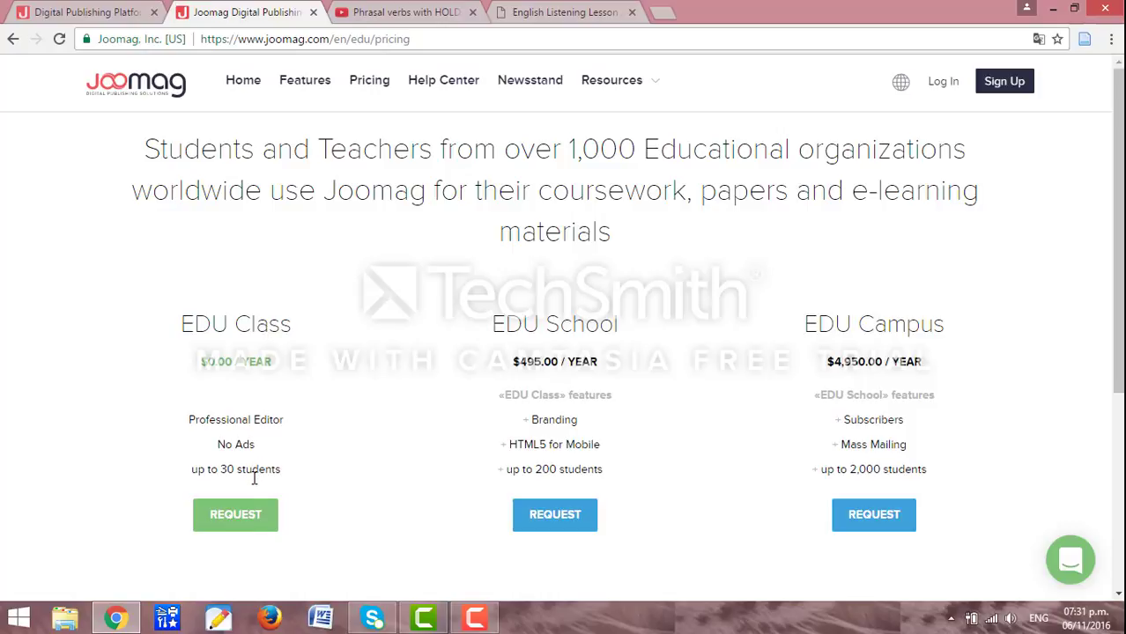
pyautogui.click(247, 520)
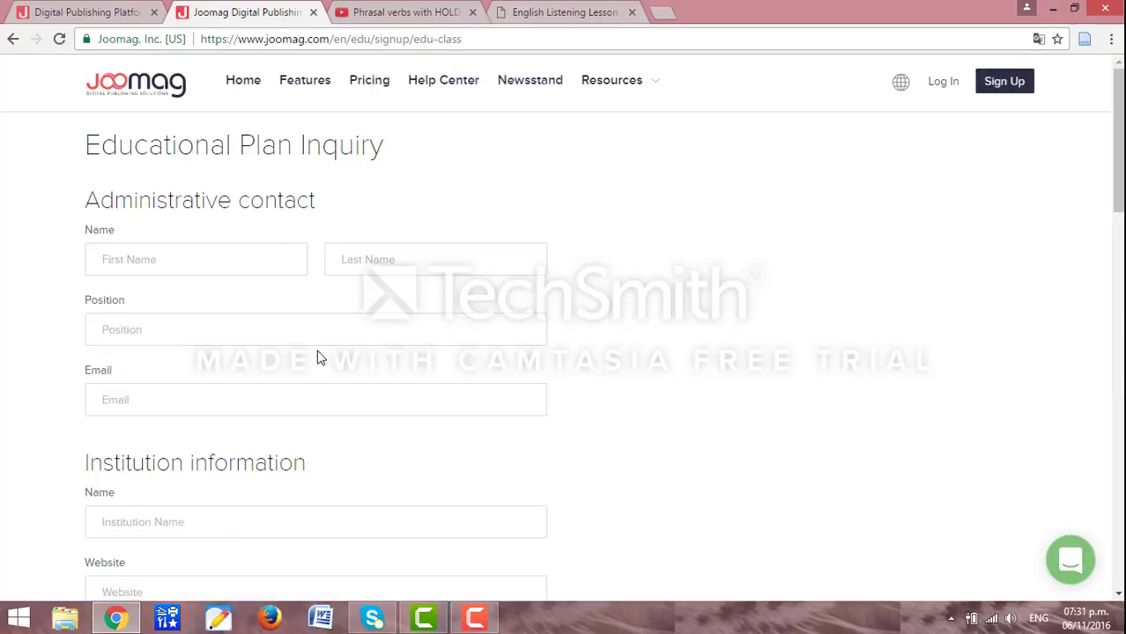
pyautogui.scroll(-2, 417, 330)
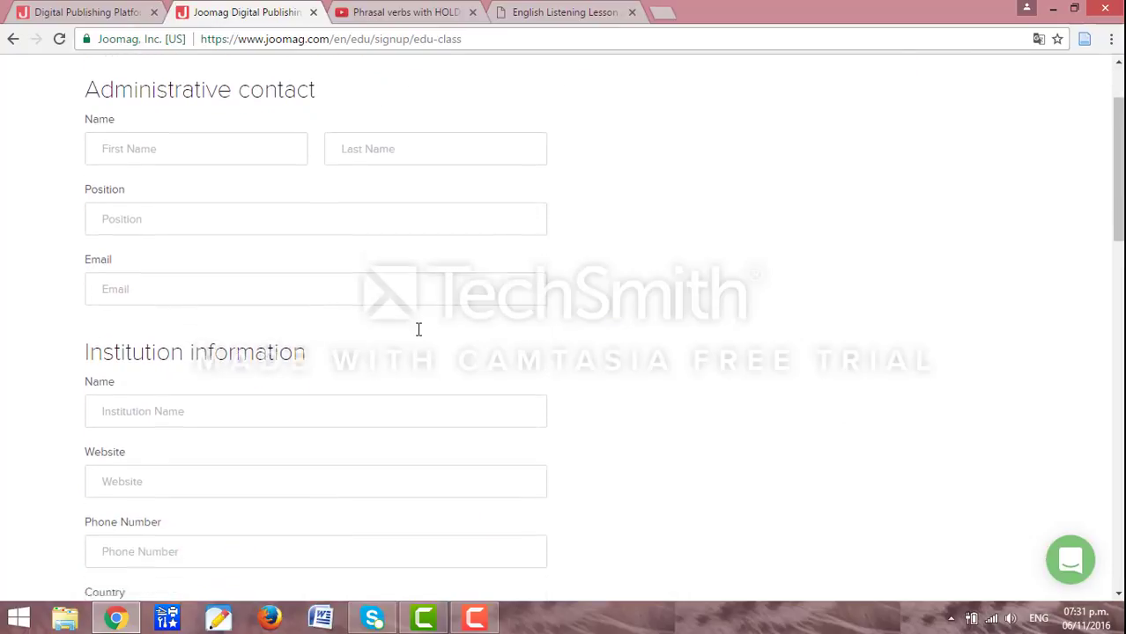
pyautogui.scroll(-2, 418, 330)
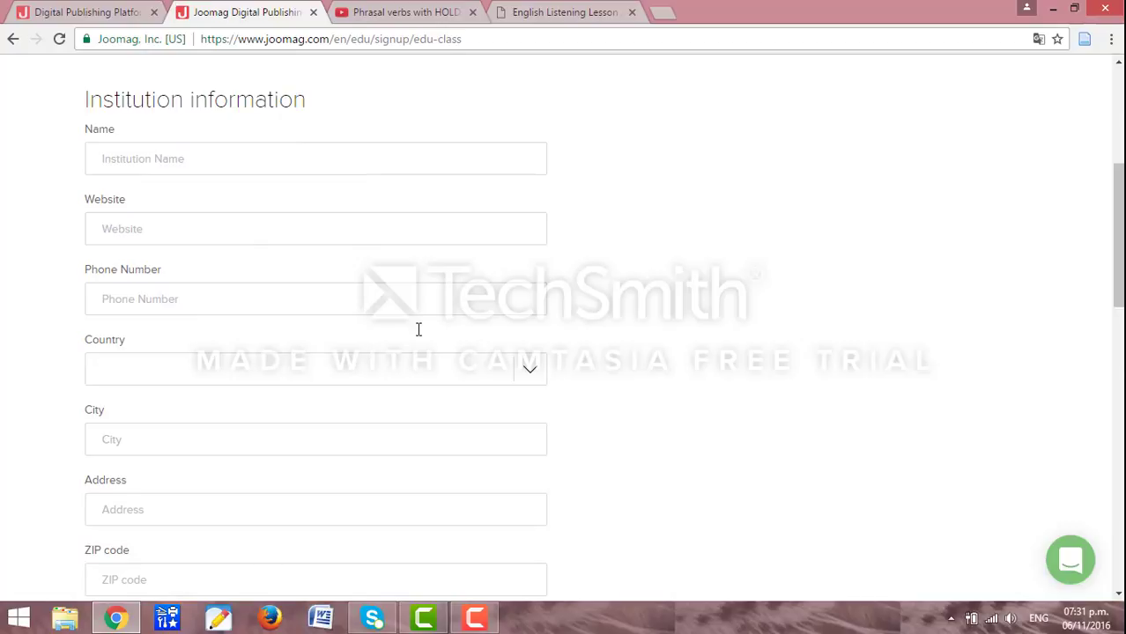
# Raise the system volume and pause the screen recording.
pyautogui.press('XF86AudioRaiseVolume')
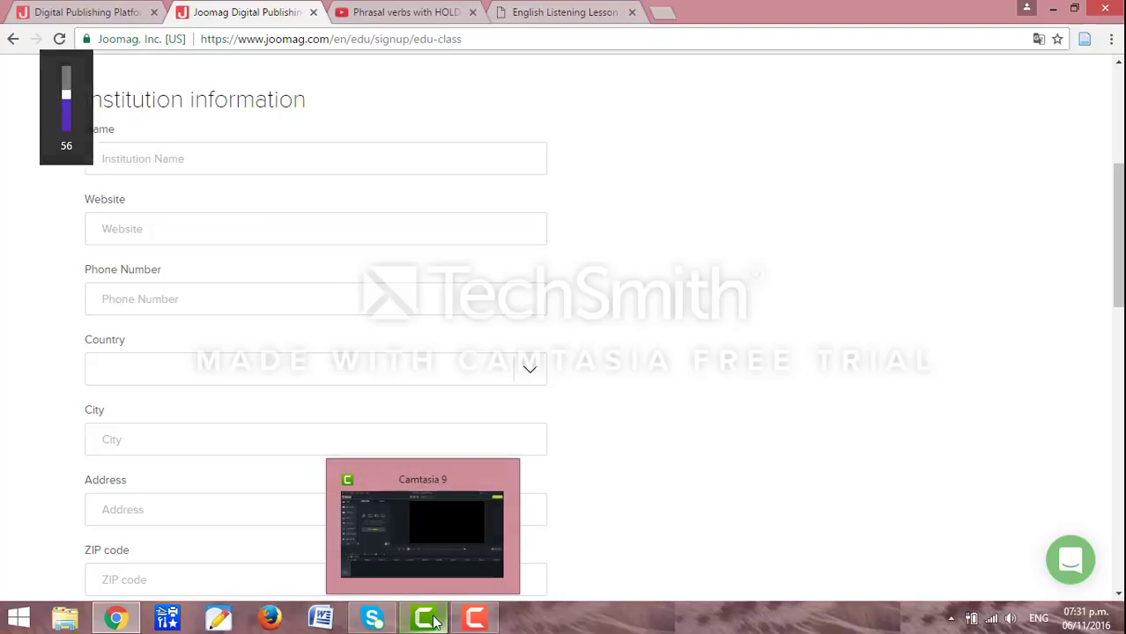
pyautogui.click(476, 622)
pyautogui.click(1050, 559)
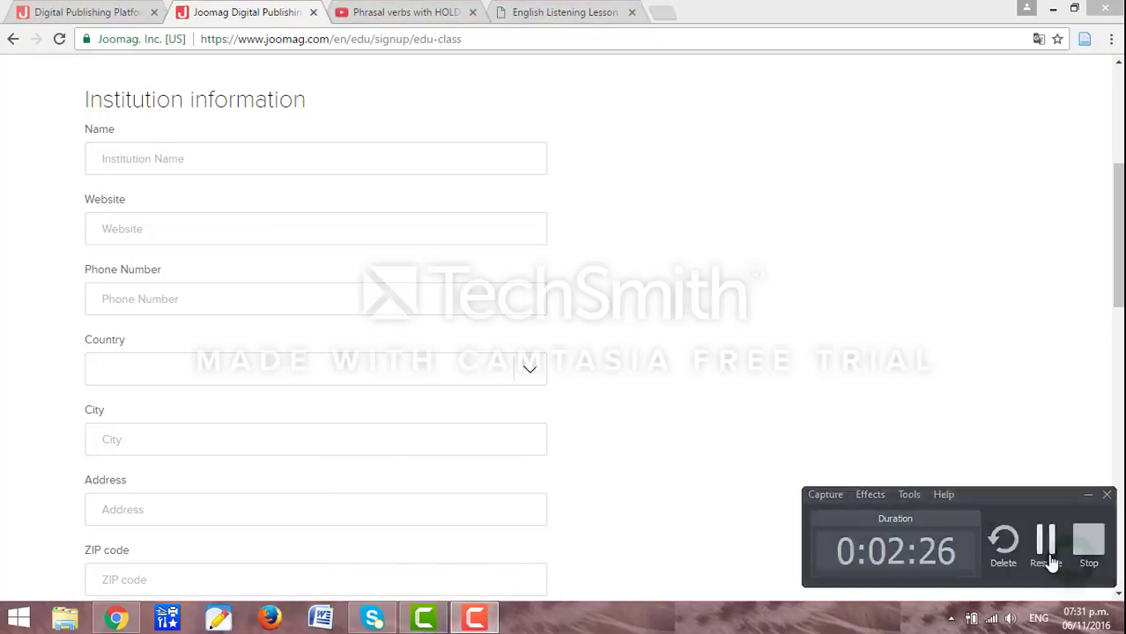
# Sign up for a Joomag account with a full name, e-mail and password, accepting the terms.
pyautogui.click(72, 14)
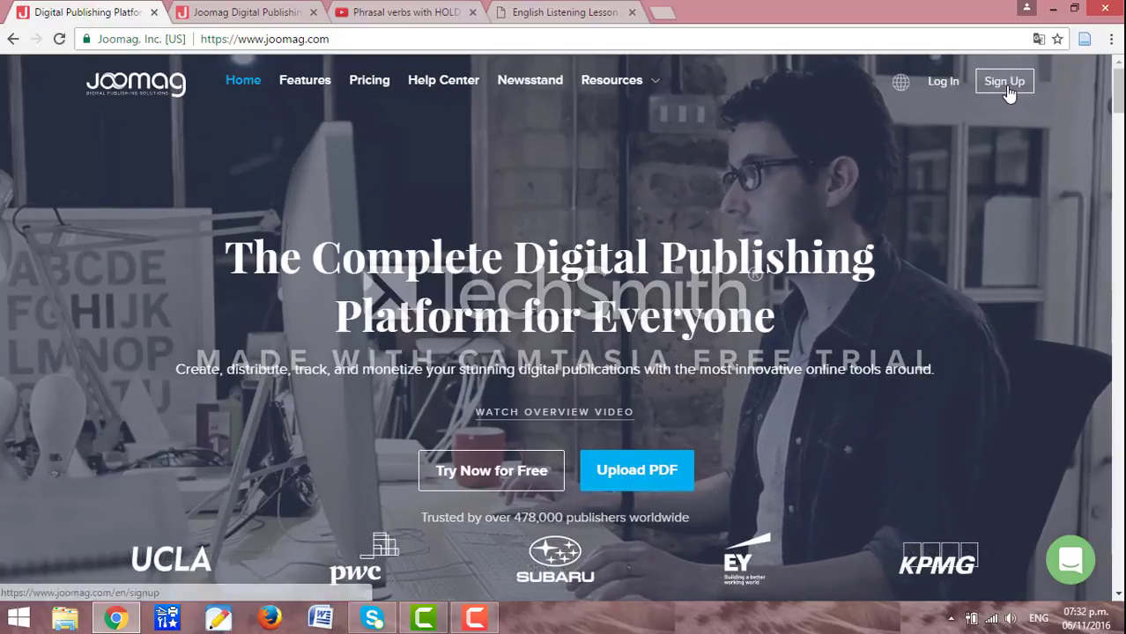
pyautogui.click(1009, 91)
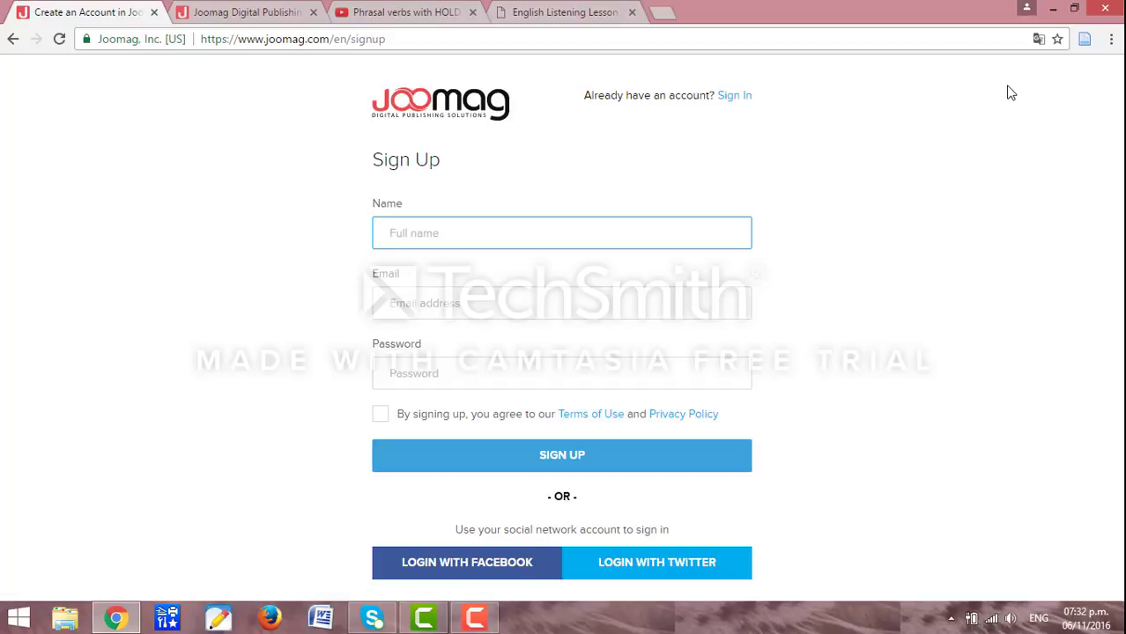
pyautogui.write('Roberto')
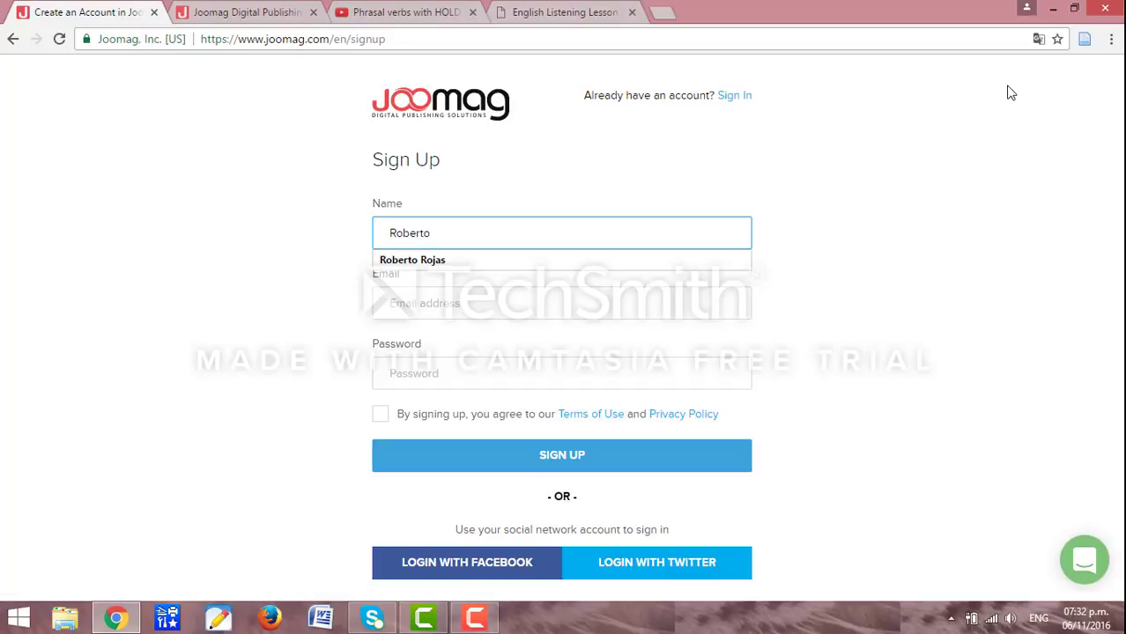
pyautogui.write(' Rojas')
pyautogui.press('Tab')
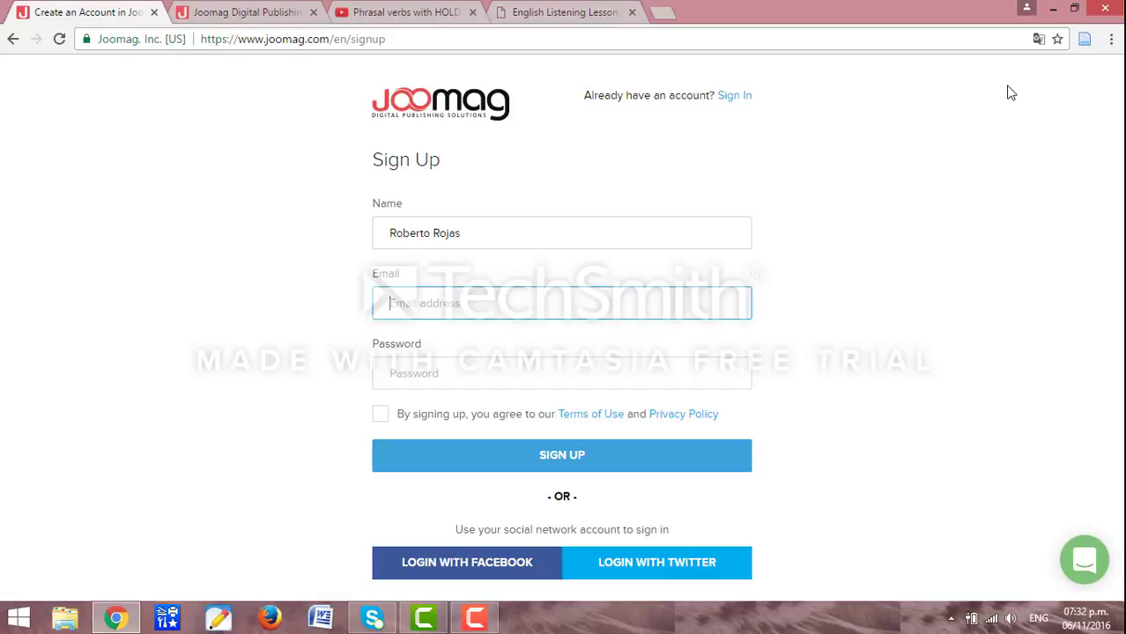
pyautogui.write('rer3')
pyautogui.press('Down')
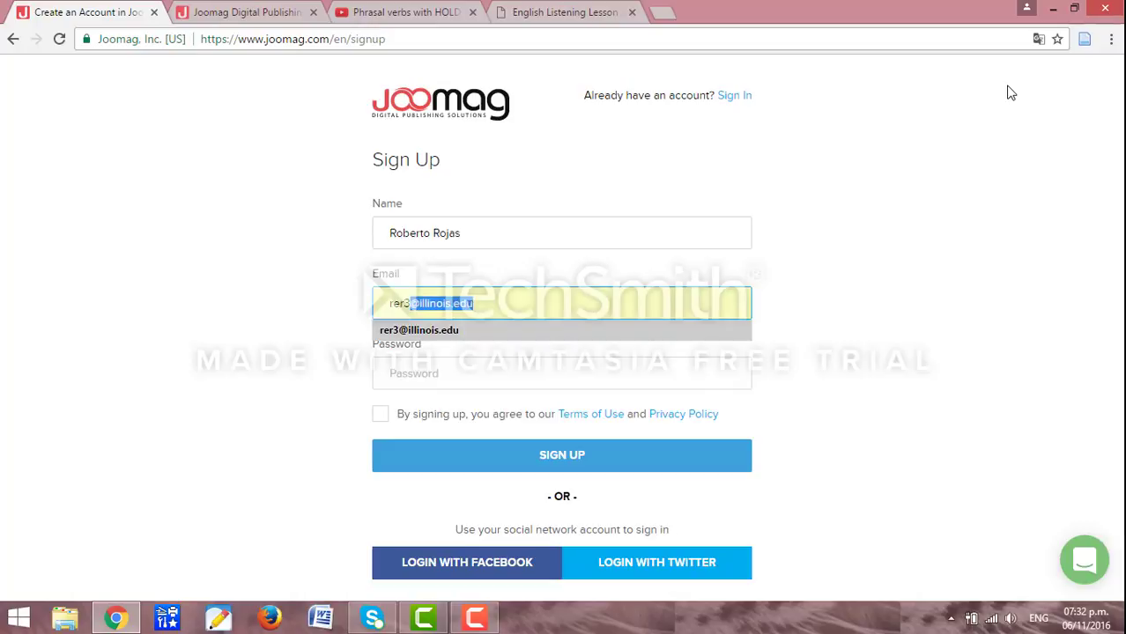
pyautogui.press('Tab')
pyautogui.write('*******')
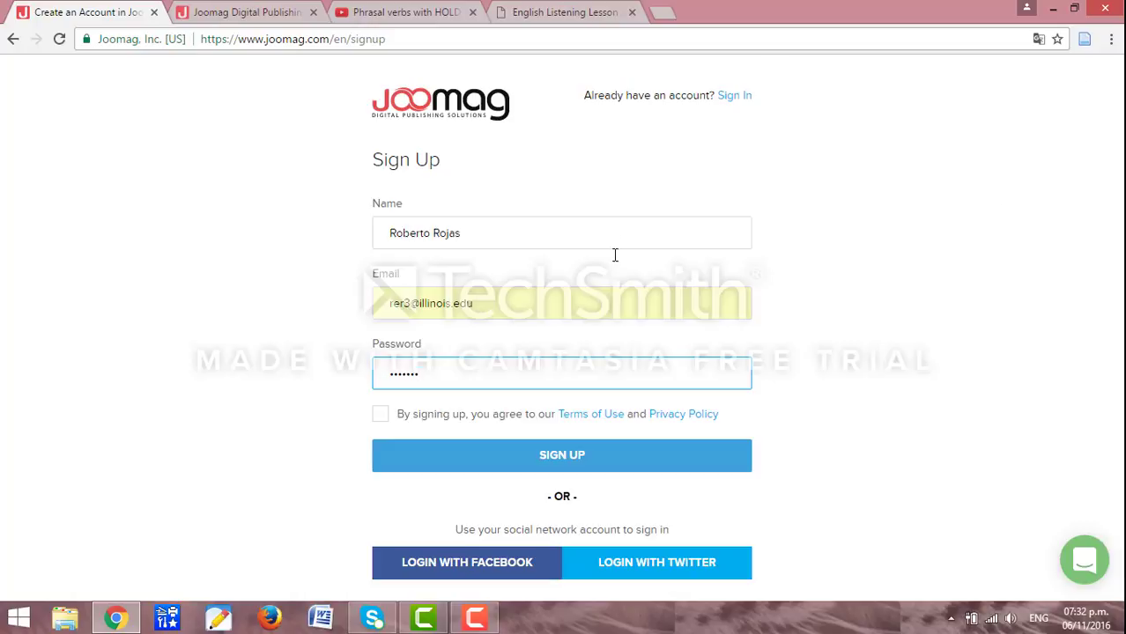
pyautogui.click(380, 415)
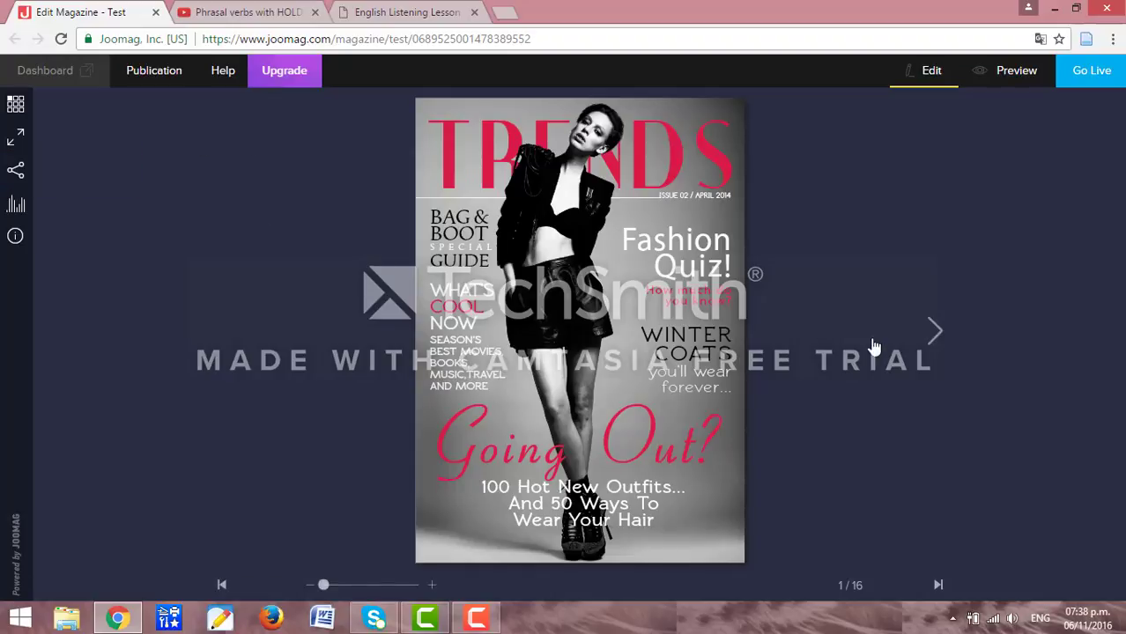
# Flip through the magazine to the pages 10-11 bicycle spread and open it in the editor.
pyautogui.click(925, 339)
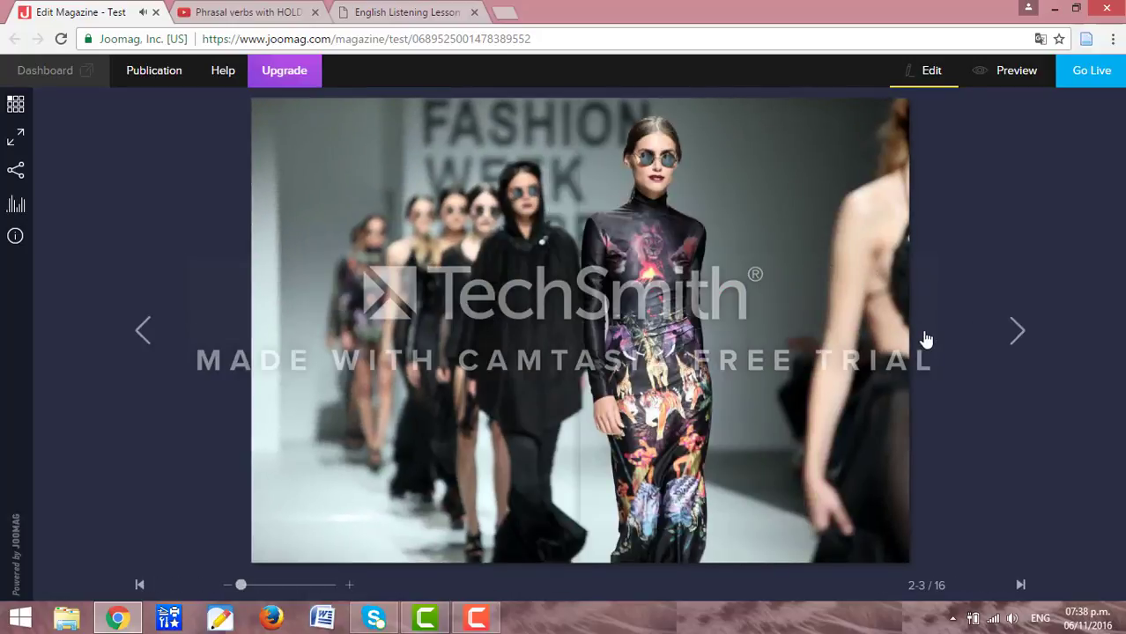
pyautogui.click(925, 339)
pyautogui.click(994, 338)
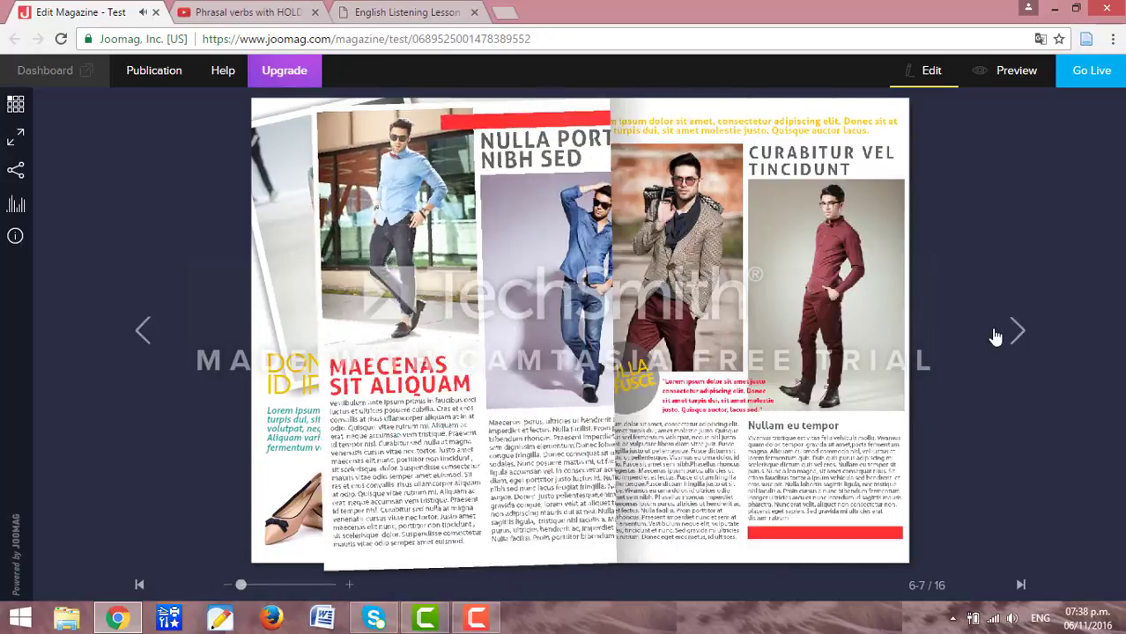
pyautogui.click(995, 337)
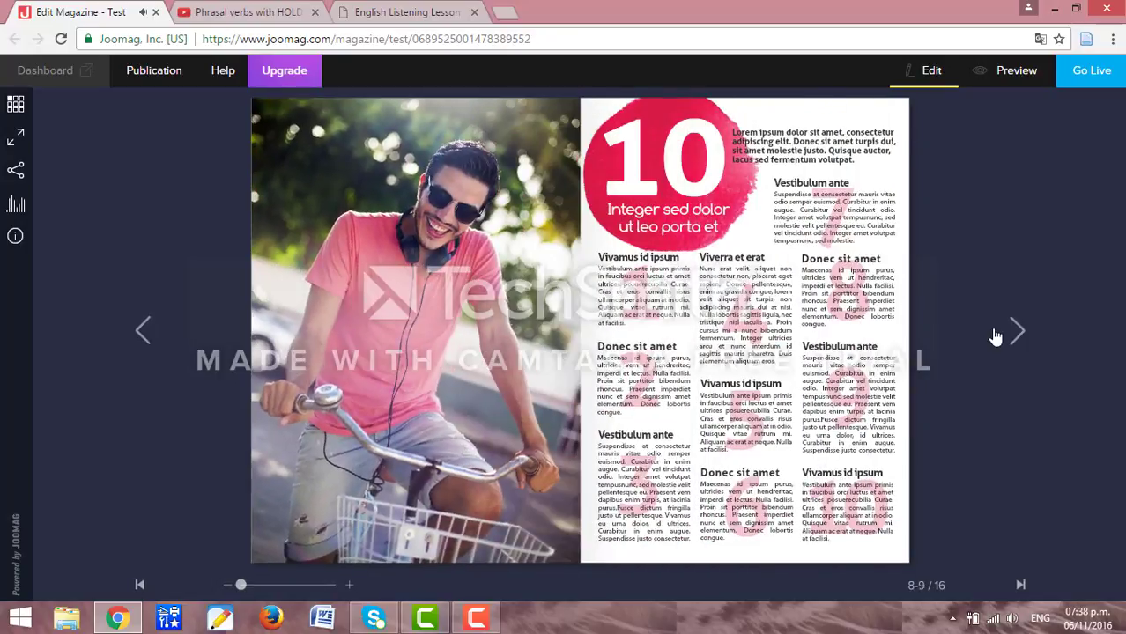
pyautogui.click(995, 338)
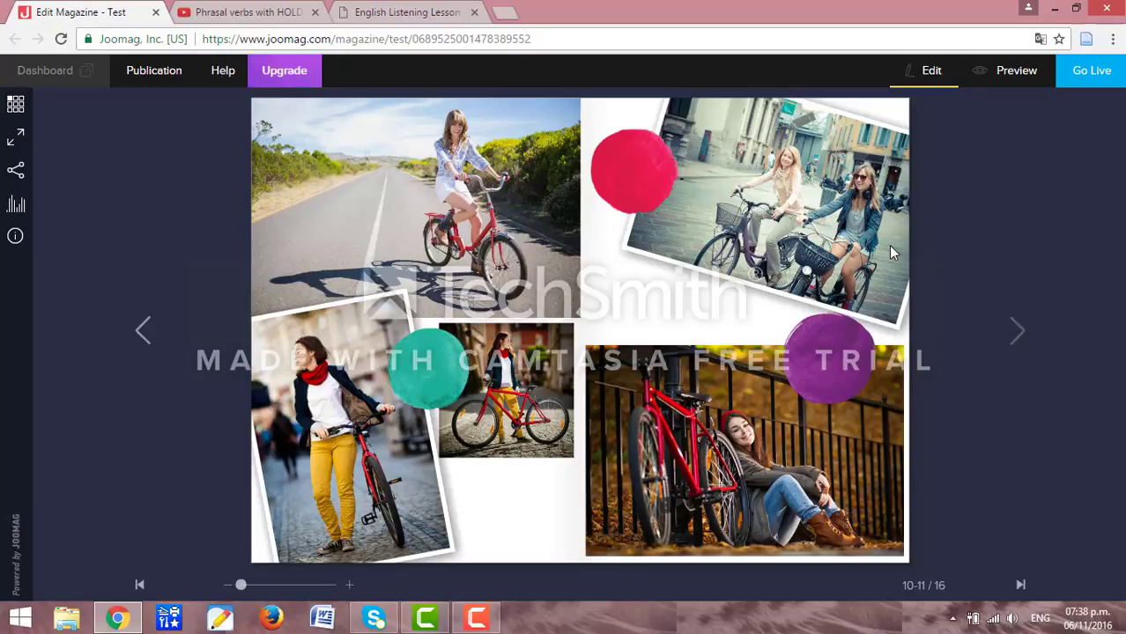
pyautogui.click(930, 80)
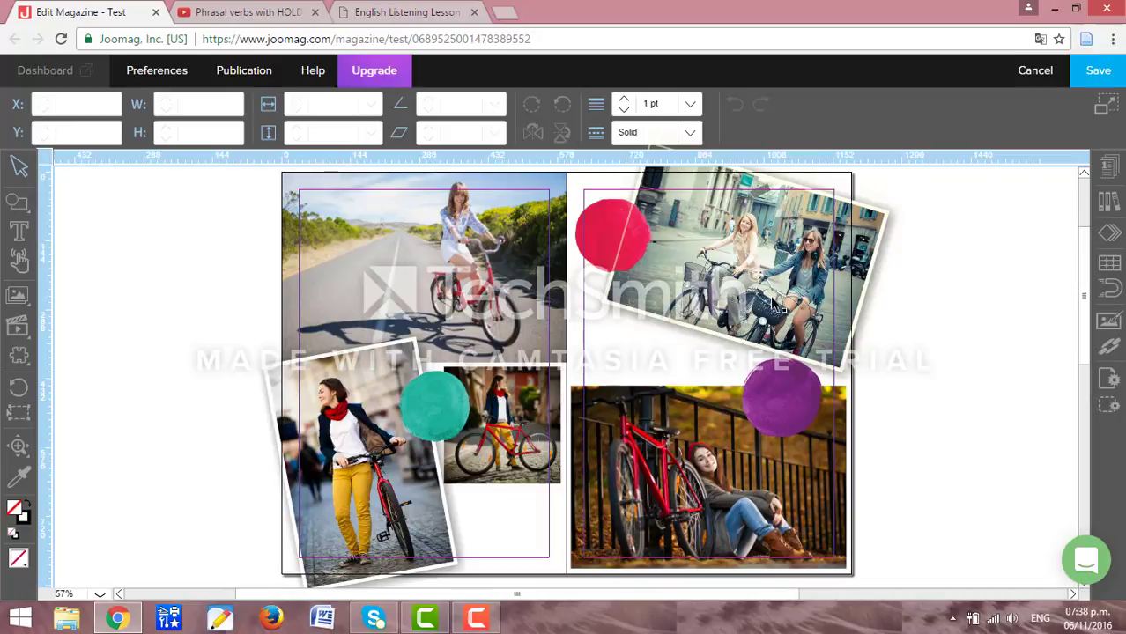
# Delete the tilted bicycle photo, the purple circle and the bottom-right bicycle photo.
pyautogui.click(771, 303)
pyautogui.press('Delete')
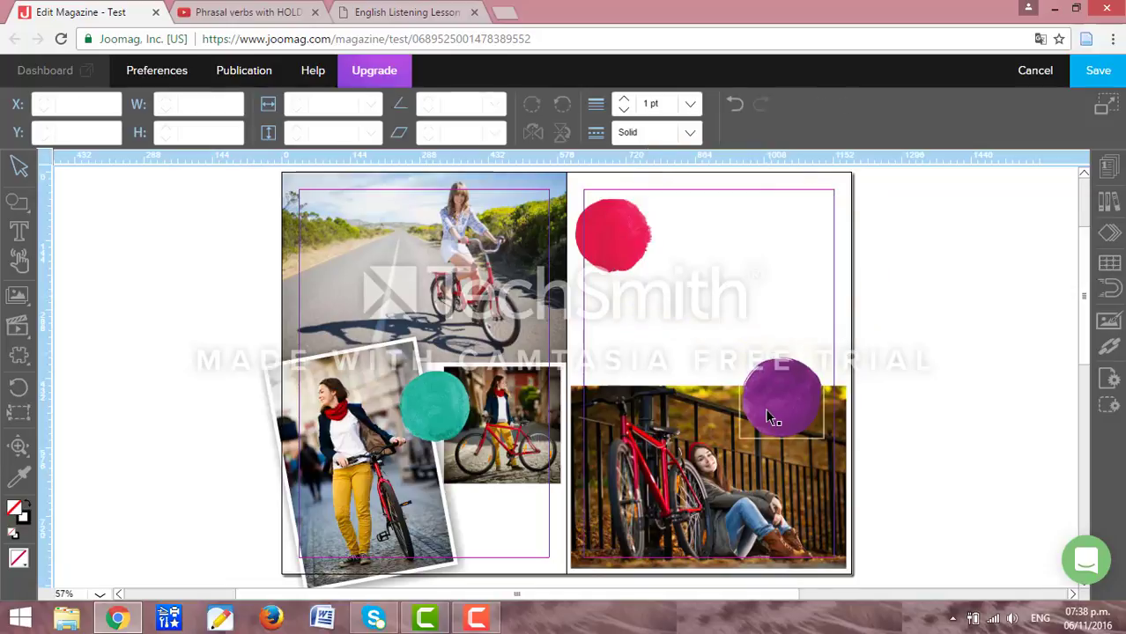
pyautogui.click(766, 411)
pyautogui.press('Delete')
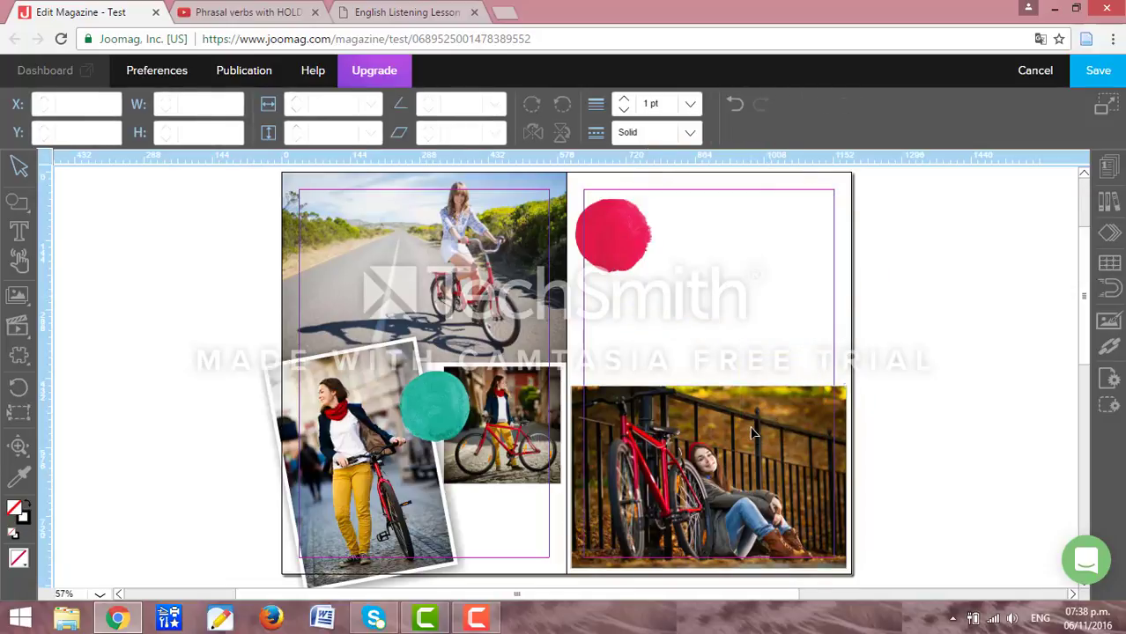
pyautogui.click(763, 423)
pyautogui.press('Delete')
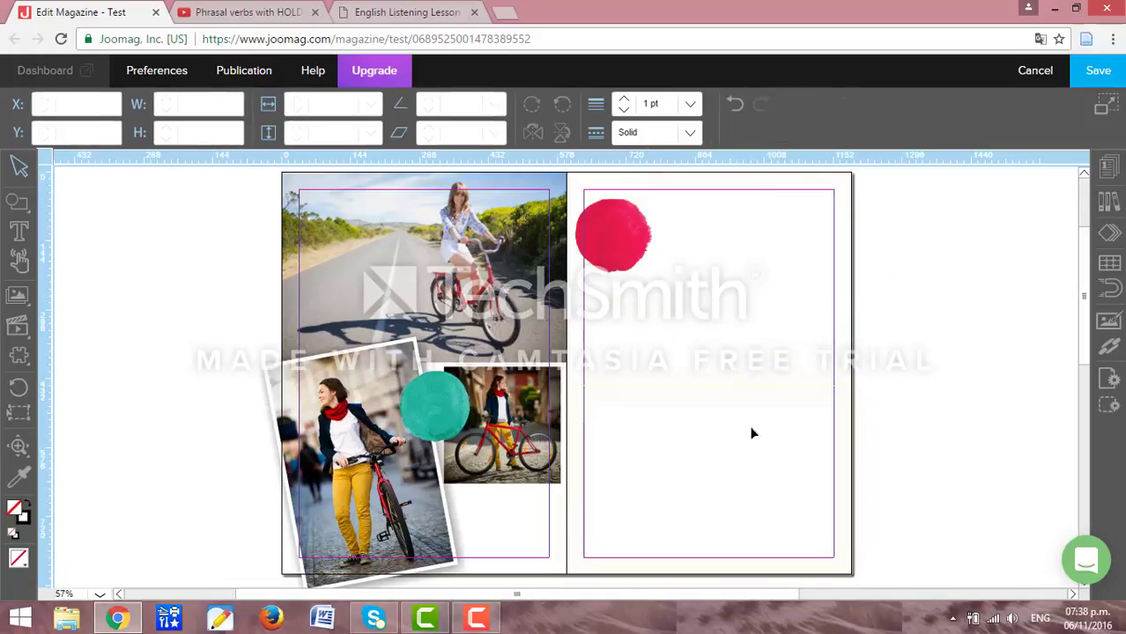
# Delete the small bicycle photo and the tilted woman-with-bike photo from the left page.
pyautogui.click(435, 407)
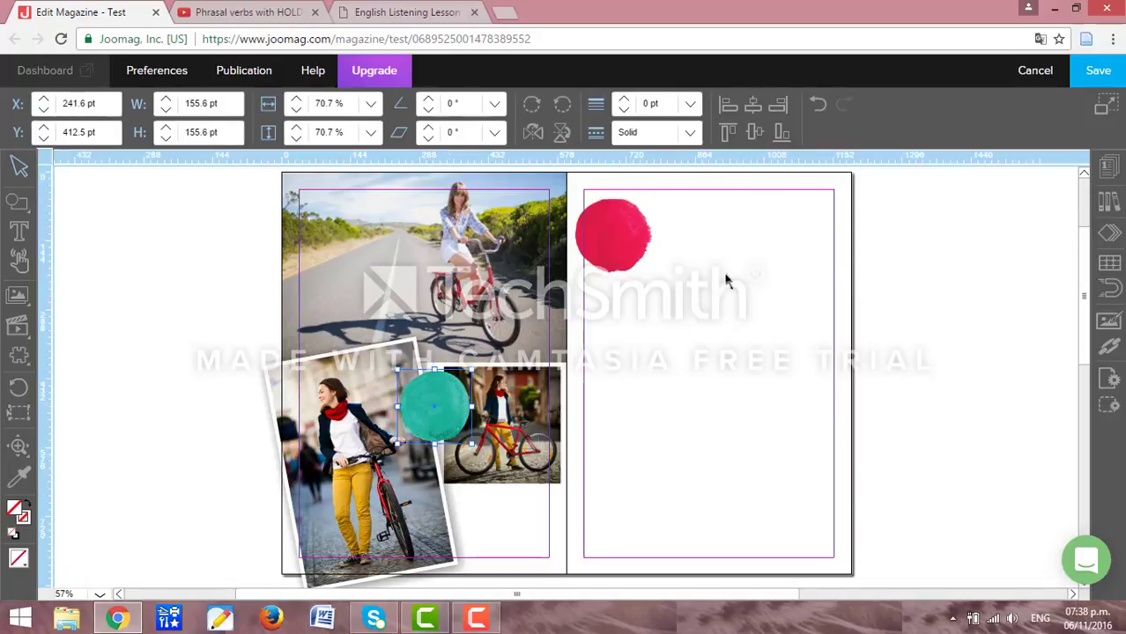
pyautogui.click(521, 459)
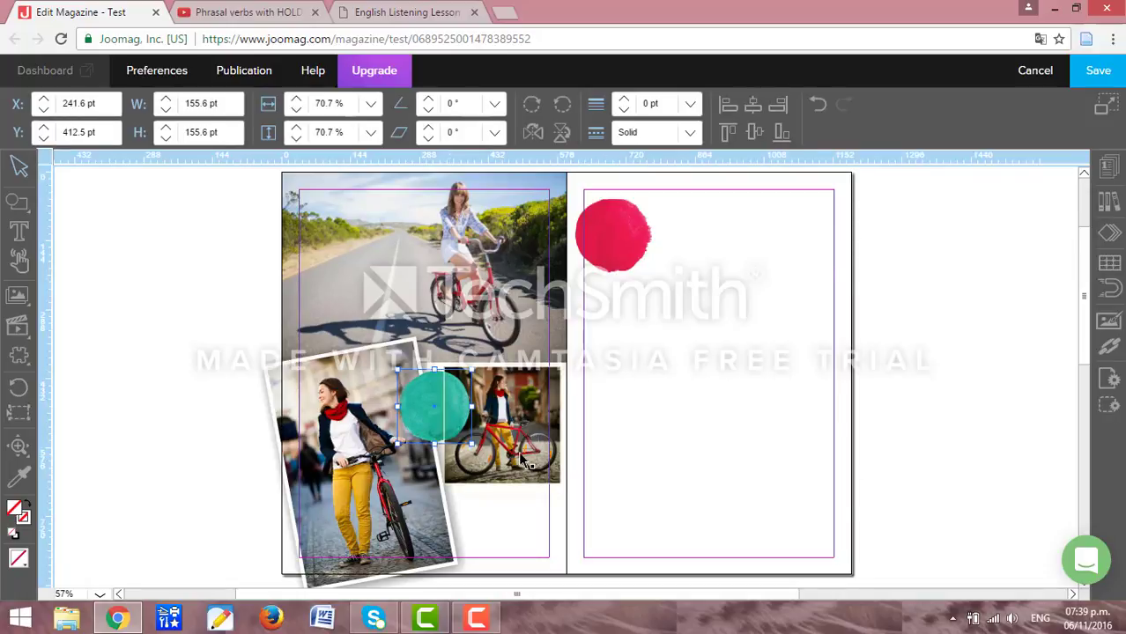
pyautogui.press('Delete')
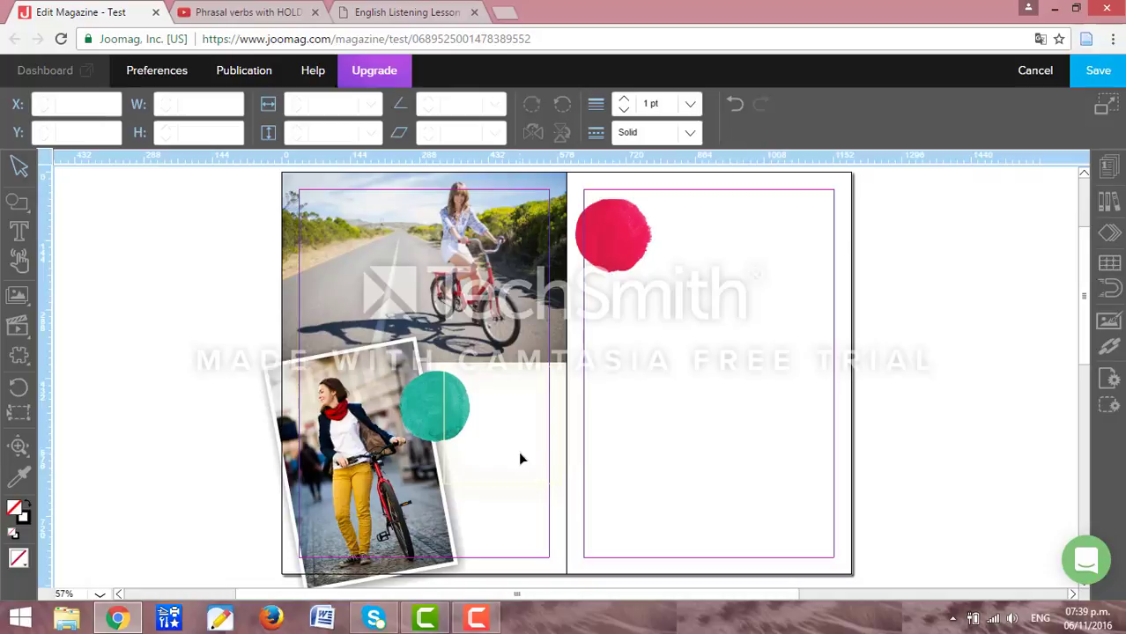
pyautogui.click(407, 497)
pyautogui.press('Delete')
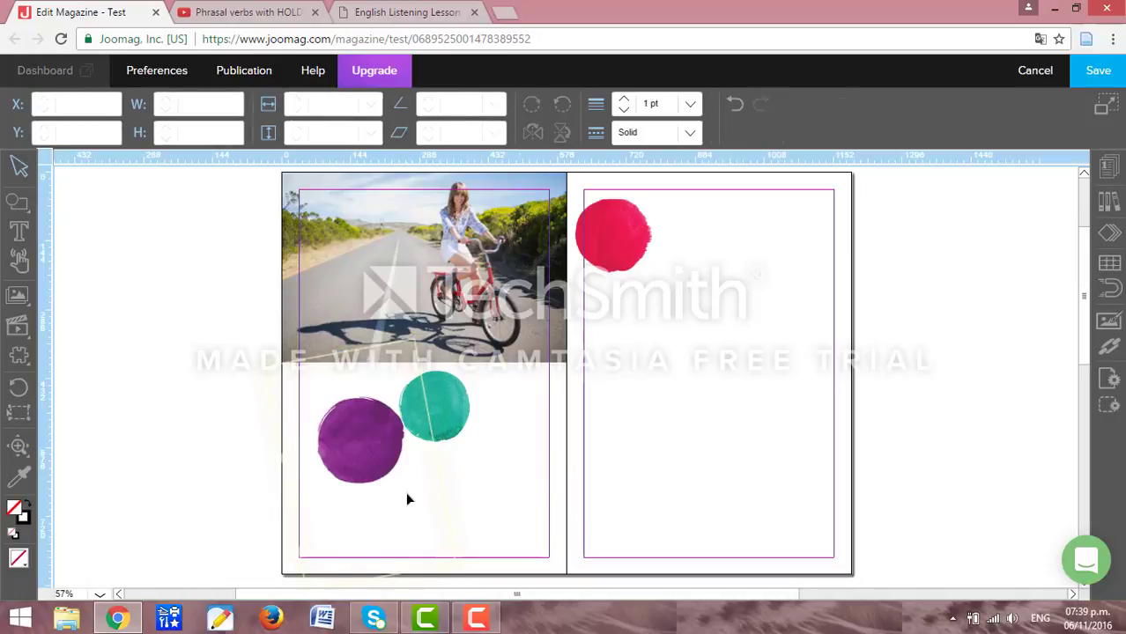
pyautogui.click(18, 301)
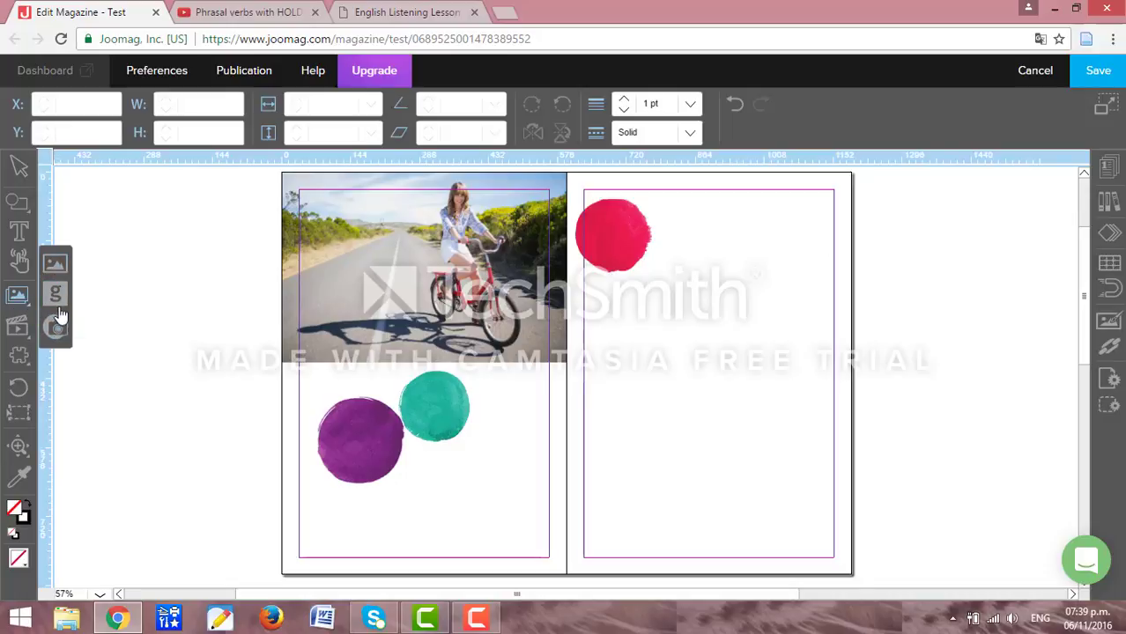
# Upload all images in the Pictures folder to My Library and pick the teen-boy-studying photo to place.
pyautogui.click(54, 267)
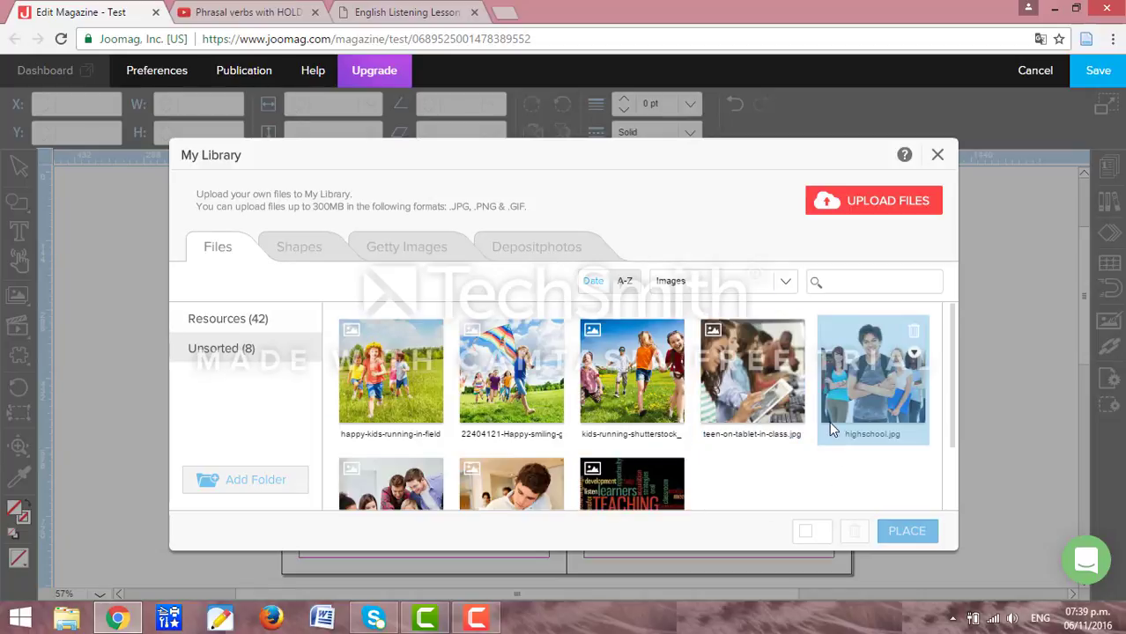
pyautogui.click(870, 204)
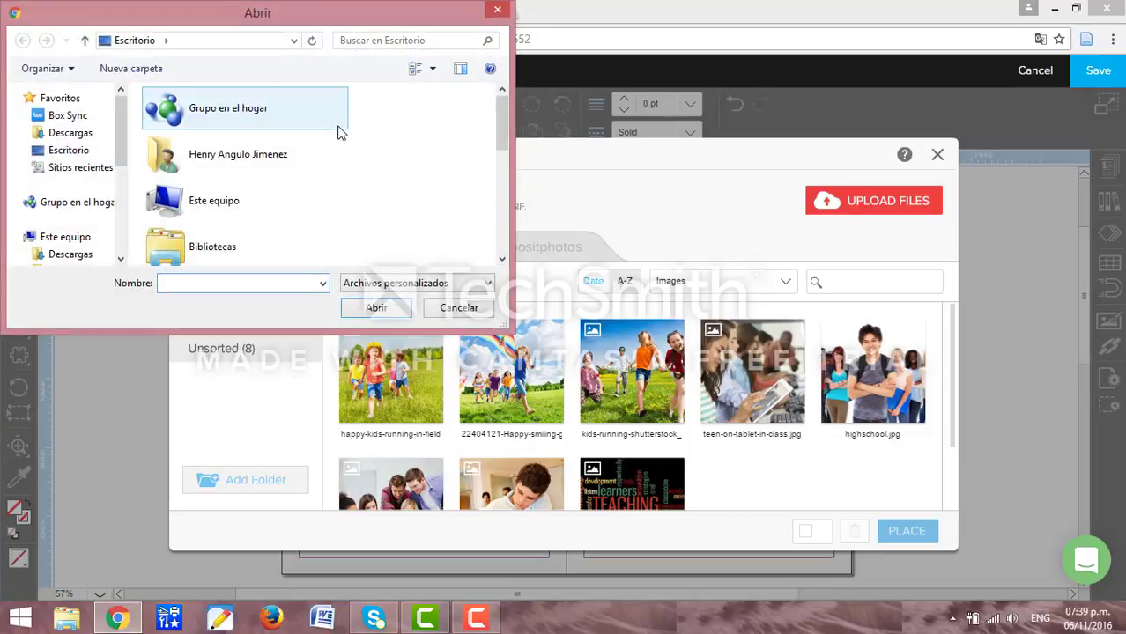
pyautogui.scroll(-5, 200, 223)
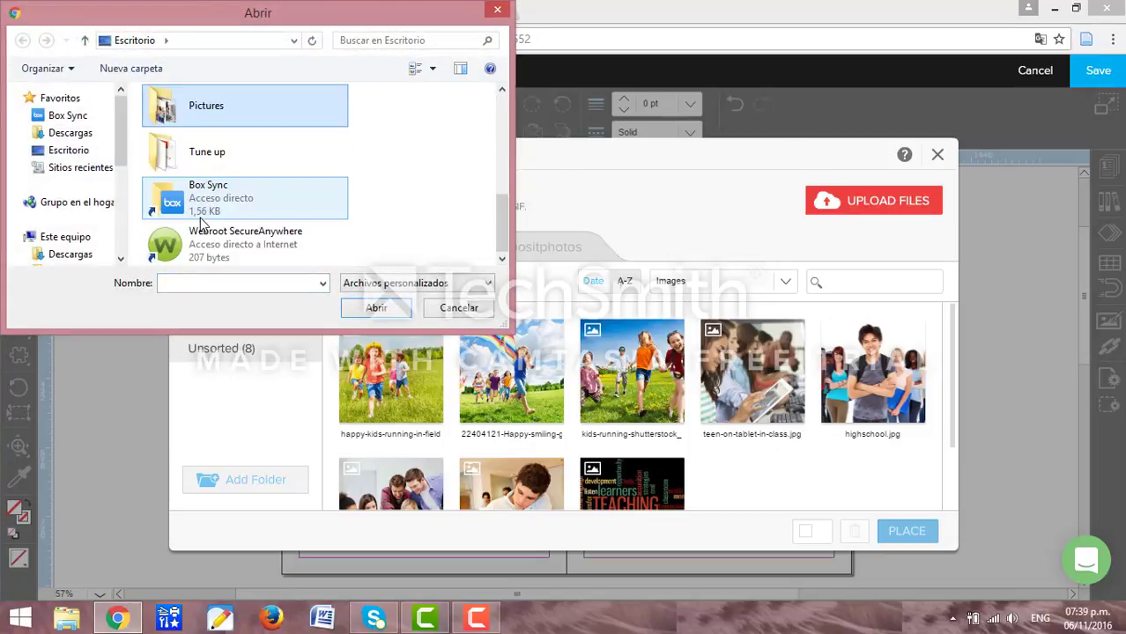
pyautogui.doubleClick(248, 107)
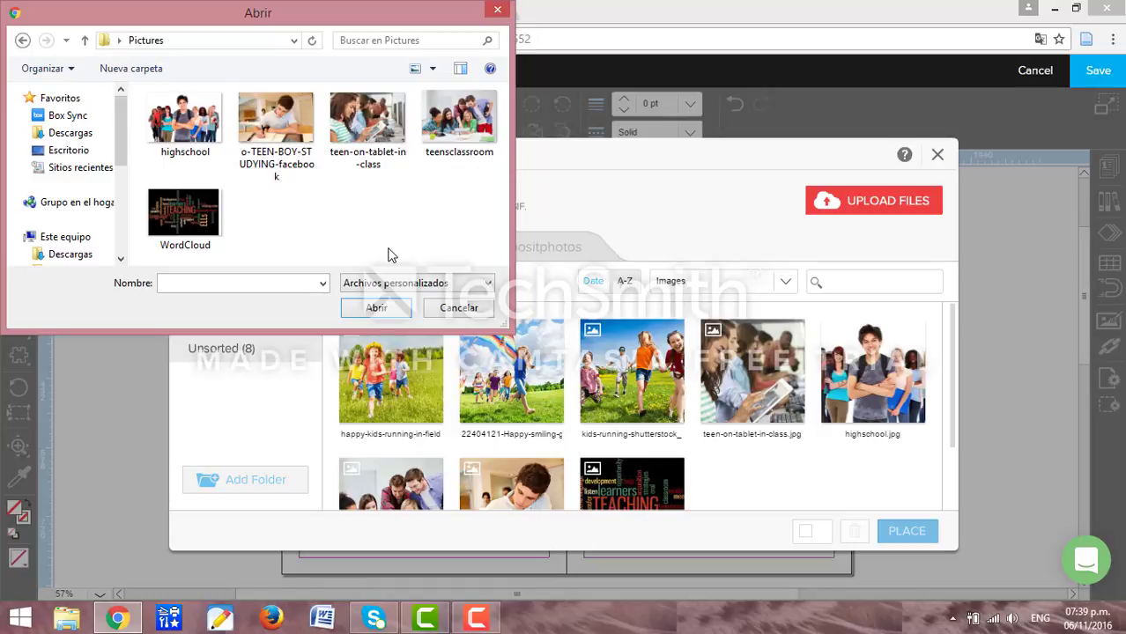
pyautogui.hotkey('ctrl', 'a')
pyautogui.click(385, 318)
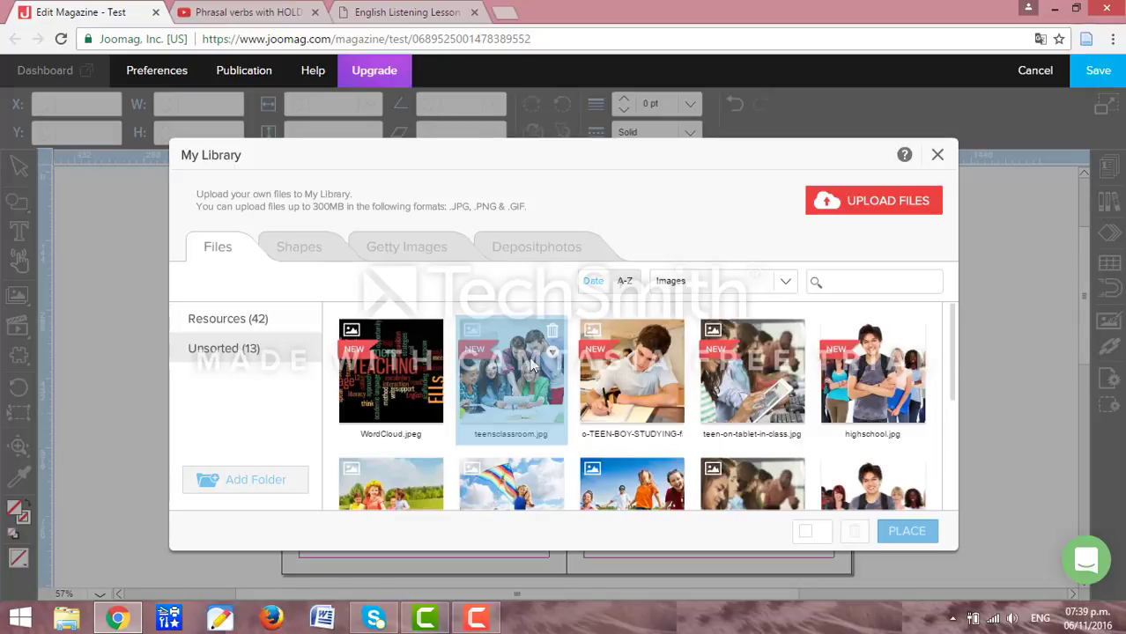
pyautogui.click(626, 390)
pyautogui.click(908, 531)
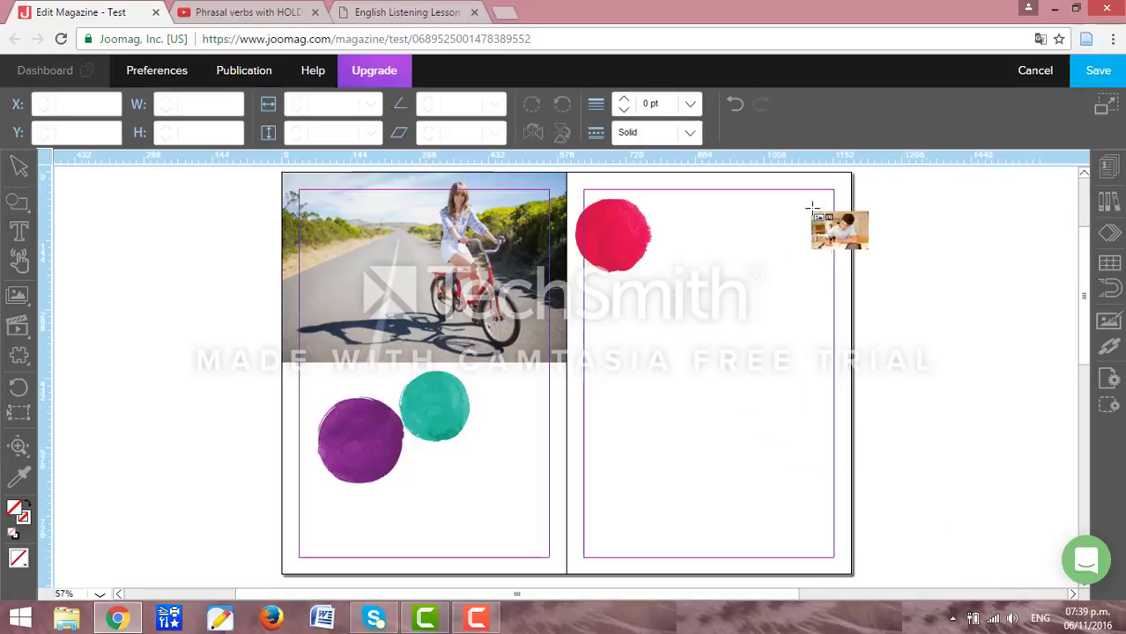
# Place the student photo across the top of the right page and bring the red circle to front.
pyautogui.moveTo(831, 182); pyautogui.dragTo(737, 326)
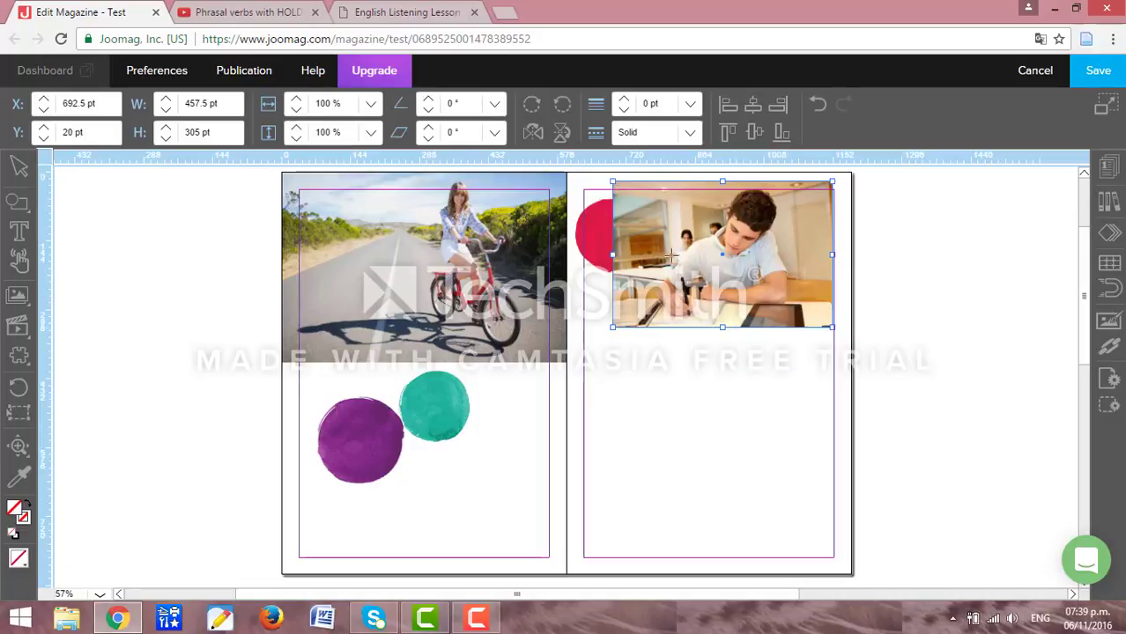
pyautogui.click(602, 240)
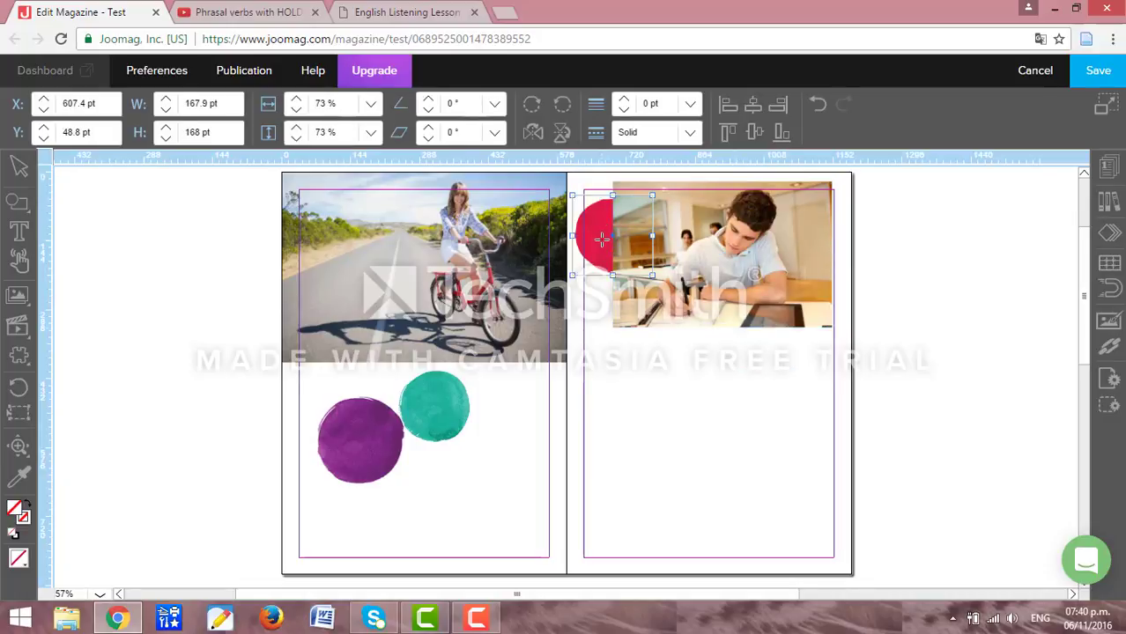
pyautogui.rightClick(602, 239)
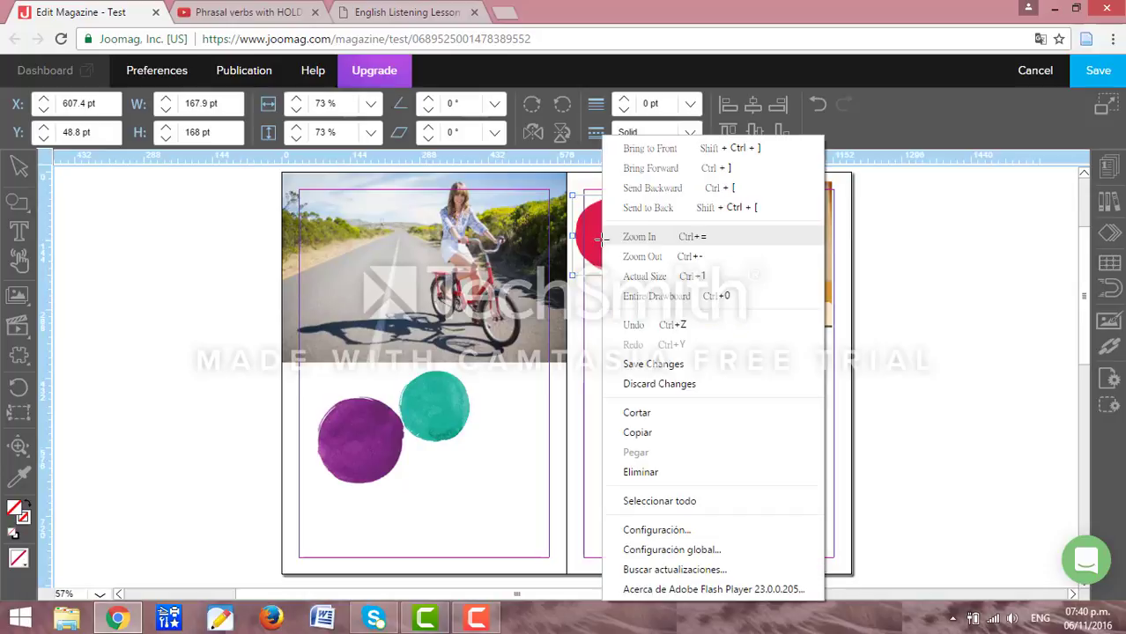
pyautogui.click(649, 148)
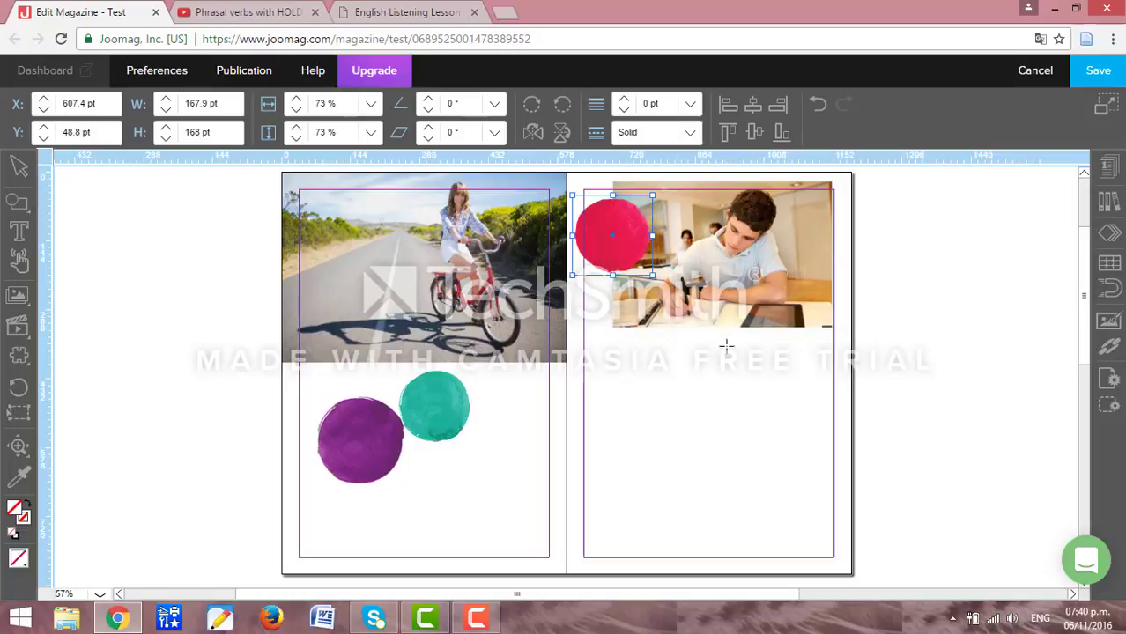
# Resize the student photo and draw an empty text frame just below it.
pyautogui.click(737, 286)
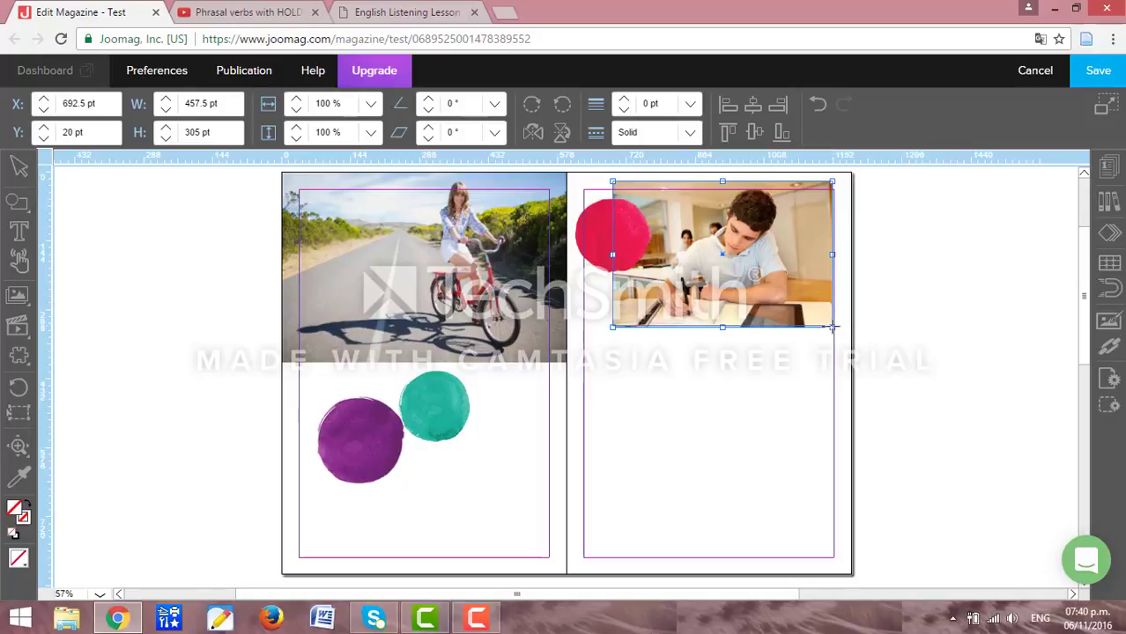
pyautogui.moveTo(833, 328)
pyautogui.mouseDown()
pyautogui.moveTo(790, 293)
pyautogui.moveTo(820, 290)
pyautogui.moveTo(828, 255)
pyautogui.moveTo(840, 334)
pyautogui.moveTo(856, 335)
pyautogui.moveTo(842, 334)
pyautogui.mouseUp()
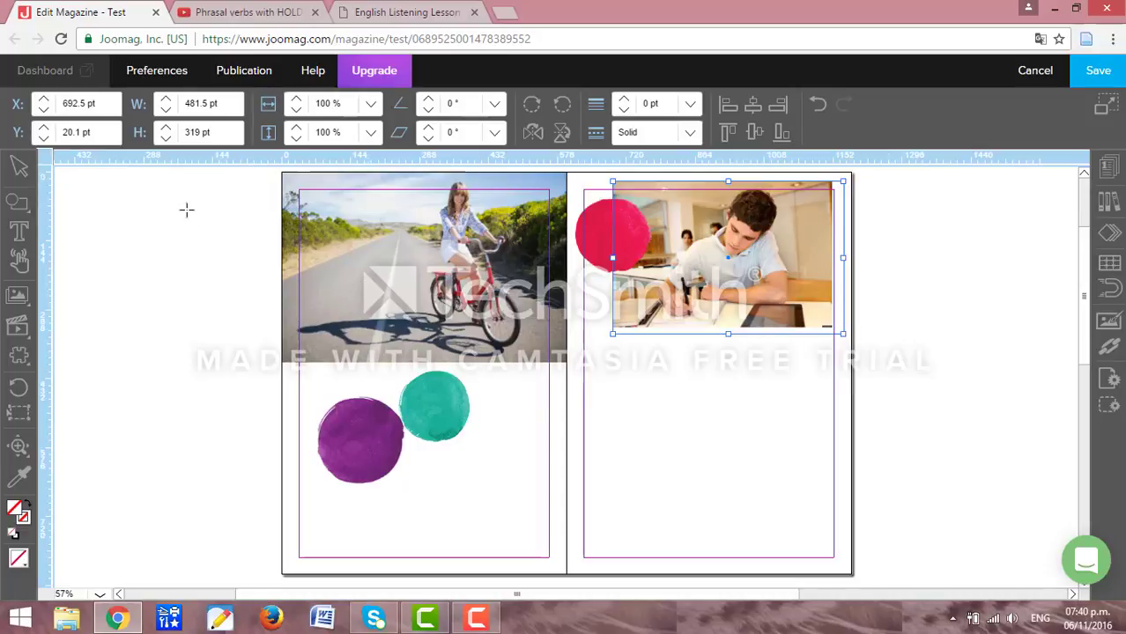
pyautogui.click(20, 231)
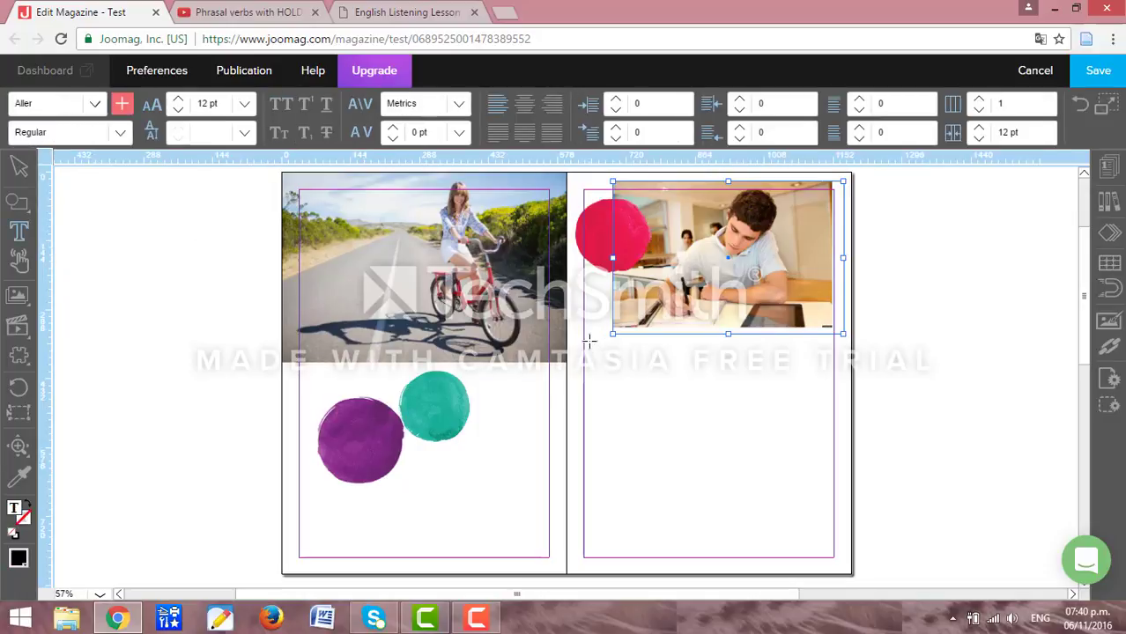
pyautogui.moveTo(588, 341); pyautogui.dragTo(814, 390)
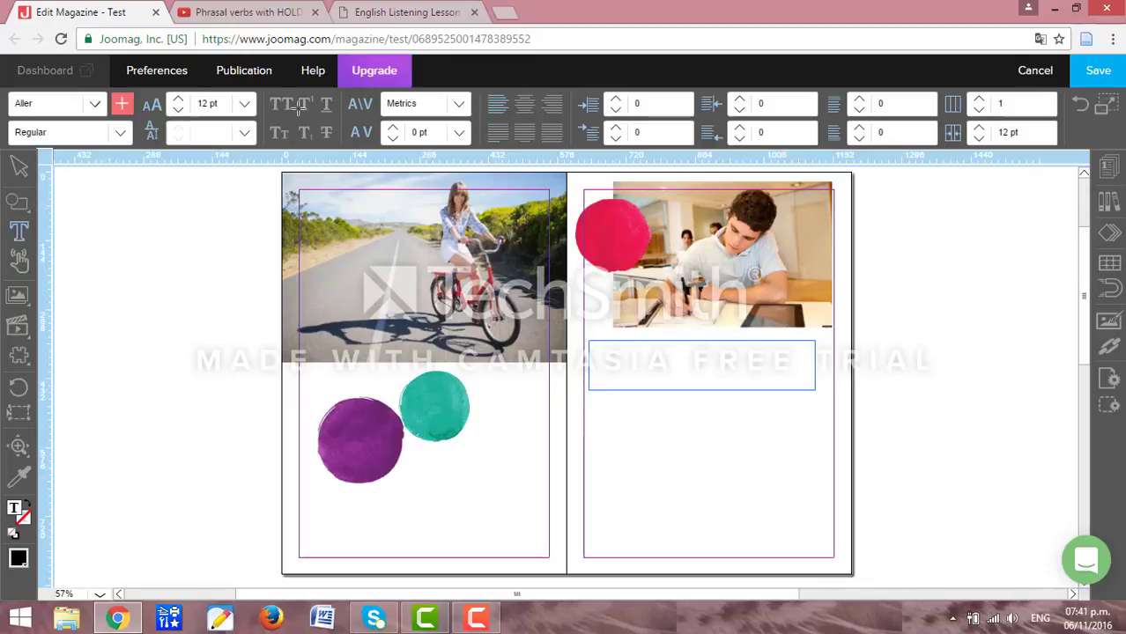
# Type the title 'My ESL class' in 72 pt Aller Display into the text frame.
pyautogui.click(143, 85)
pyautogui.click(245, 104)
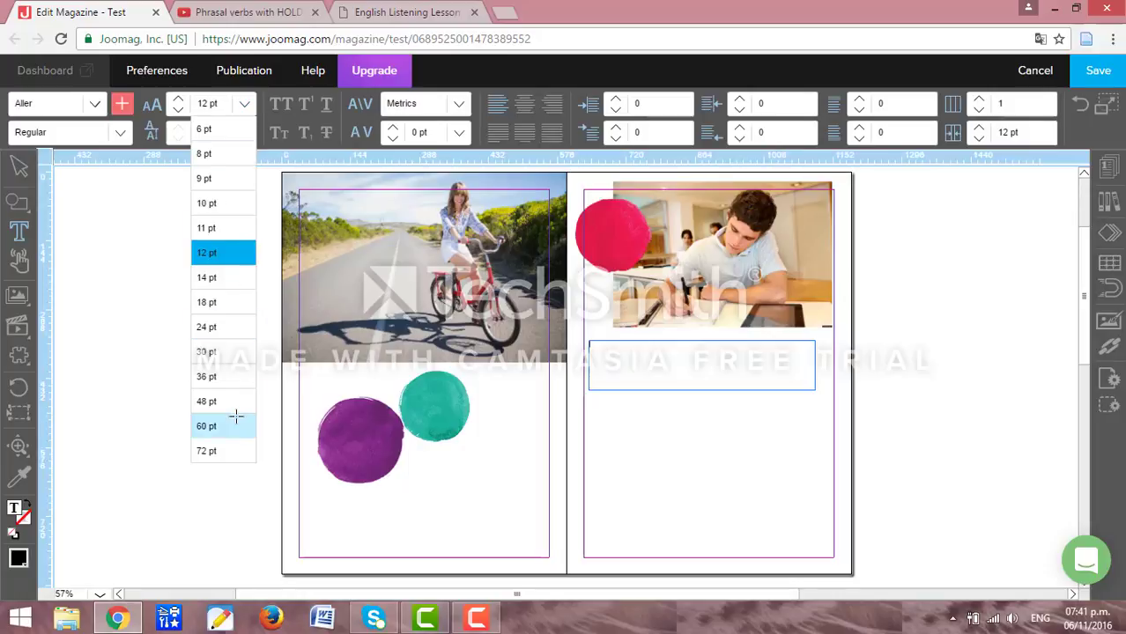
pyautogui.click(212, 451)
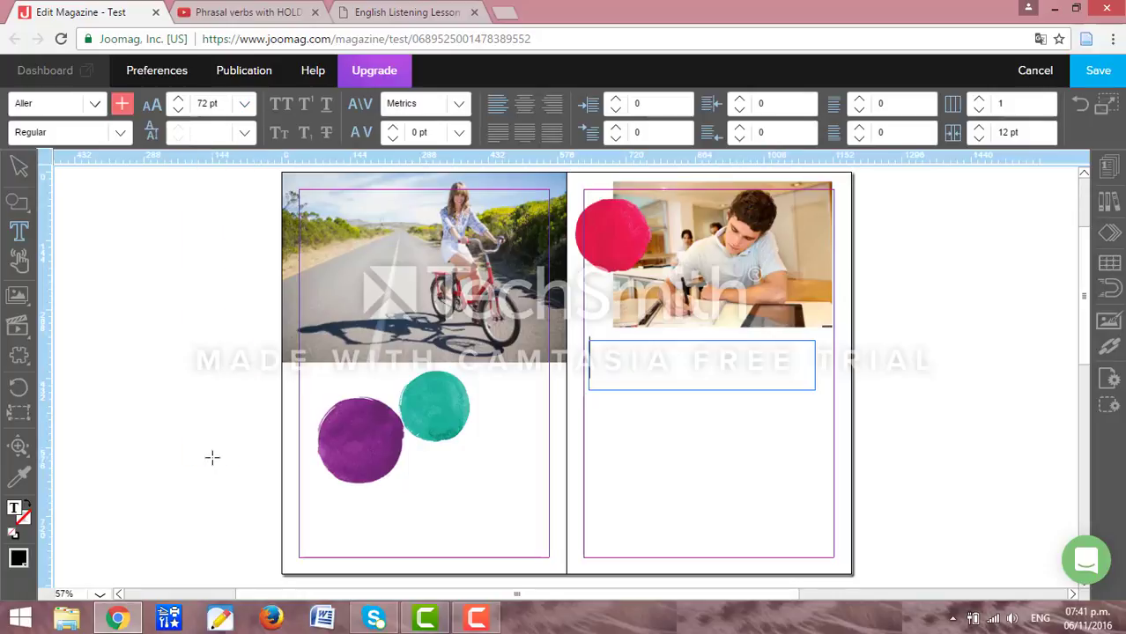
pyautogui.click(92, 104)
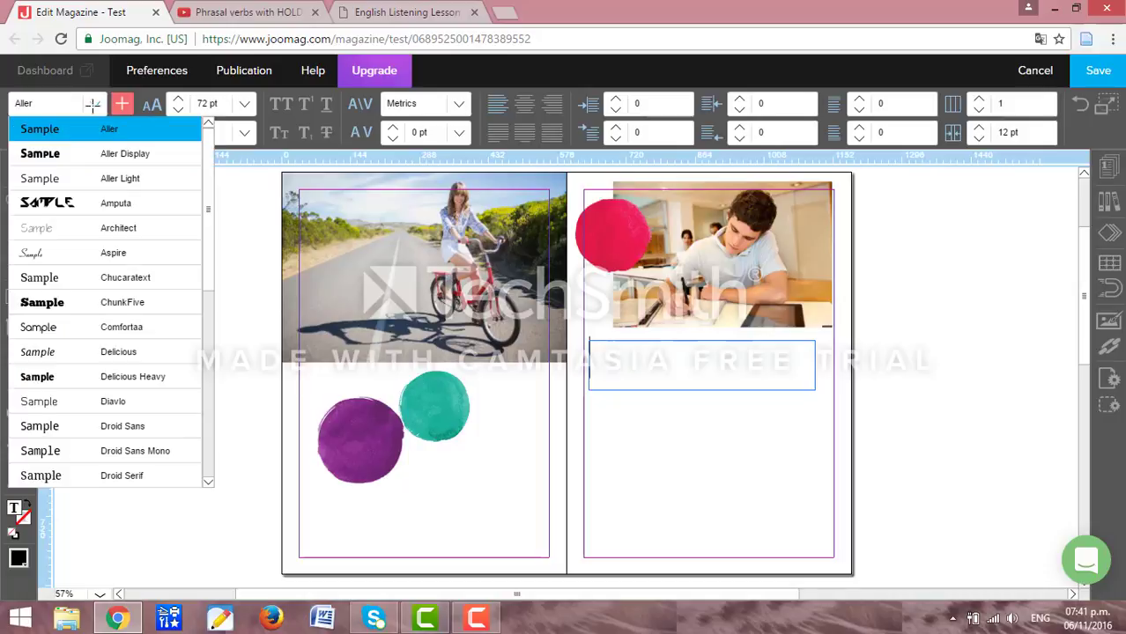
pyautogui.click(92, 153)
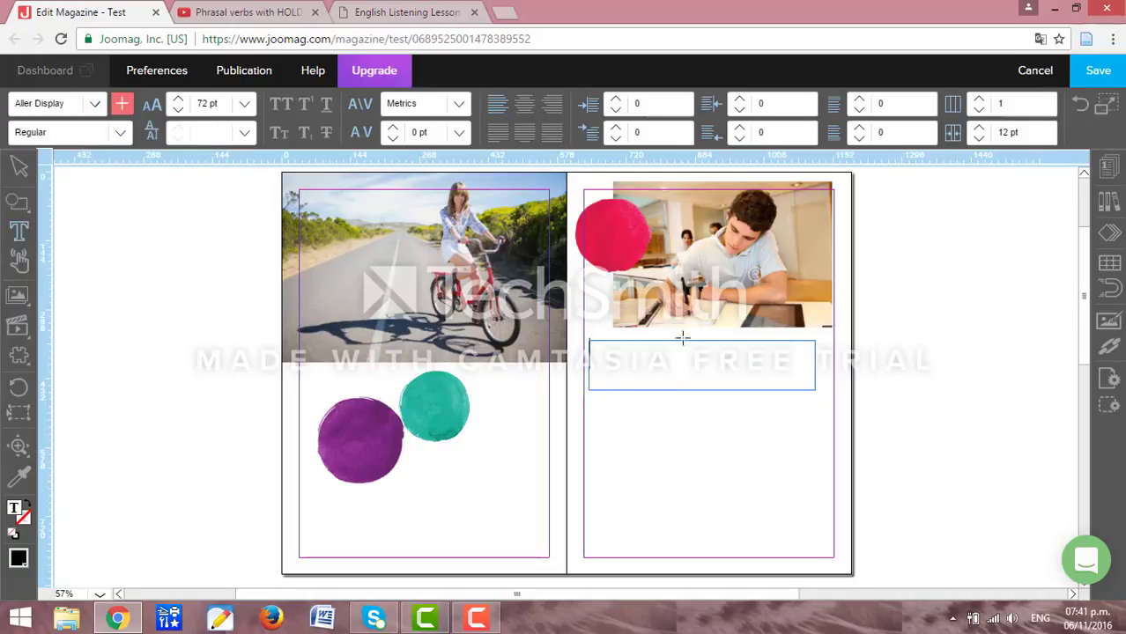
pyautogui.write('My ')
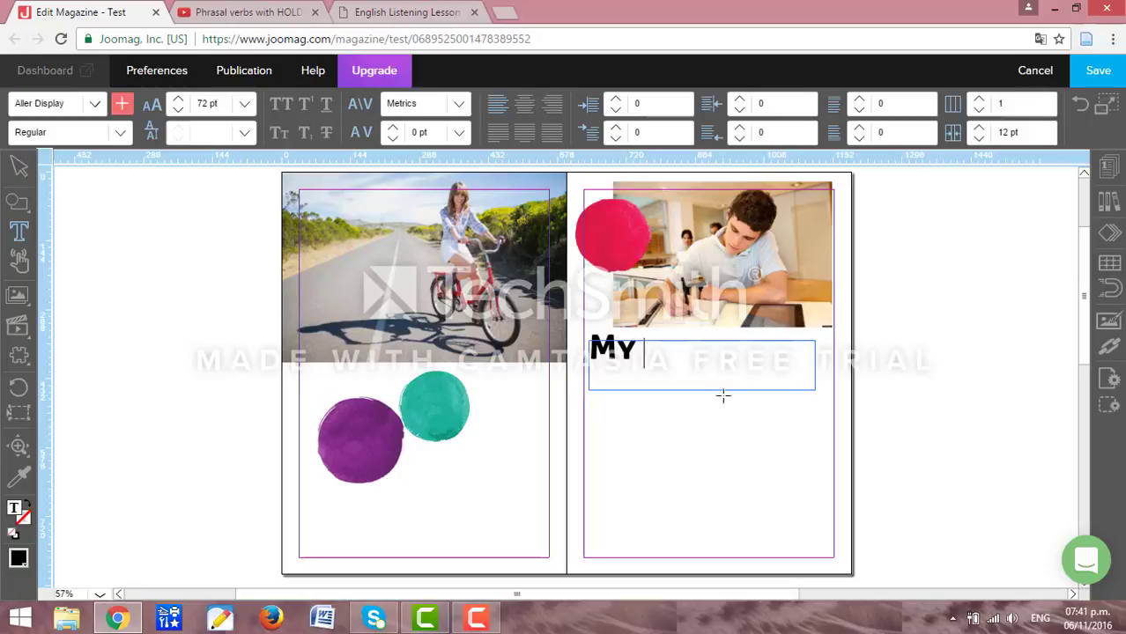
pyautogui.write('es')
pyautogui.press('BackSpace')
pyautogui.press('BackSpace')
pyautogui.press('BackSpace')
pyautogui.write('ESL class')
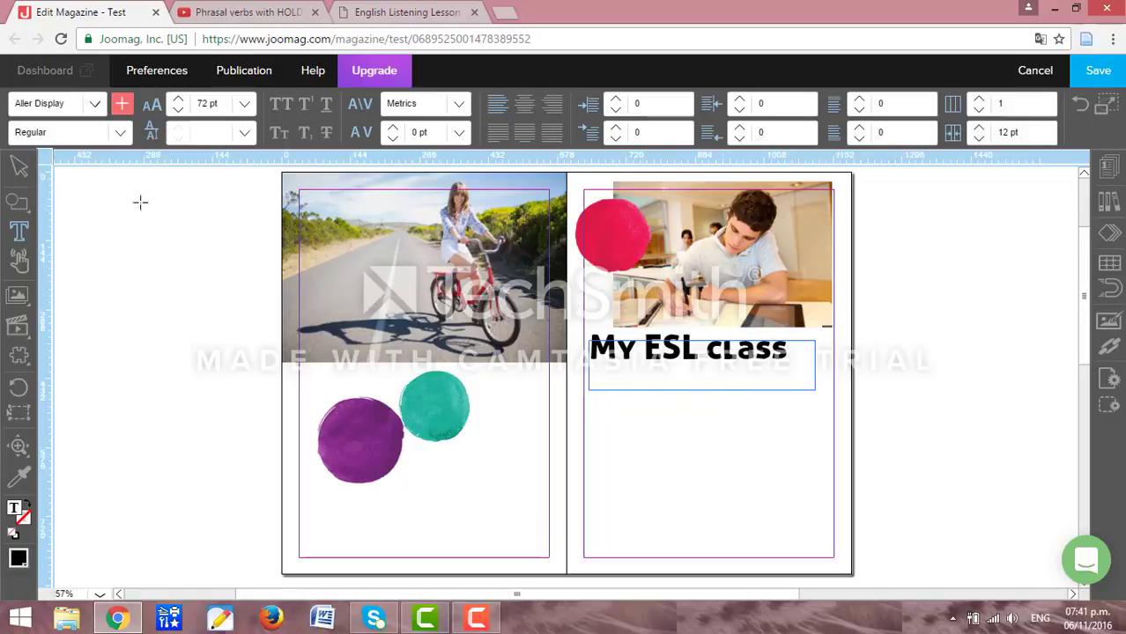
pyautogui.click(21, 165)
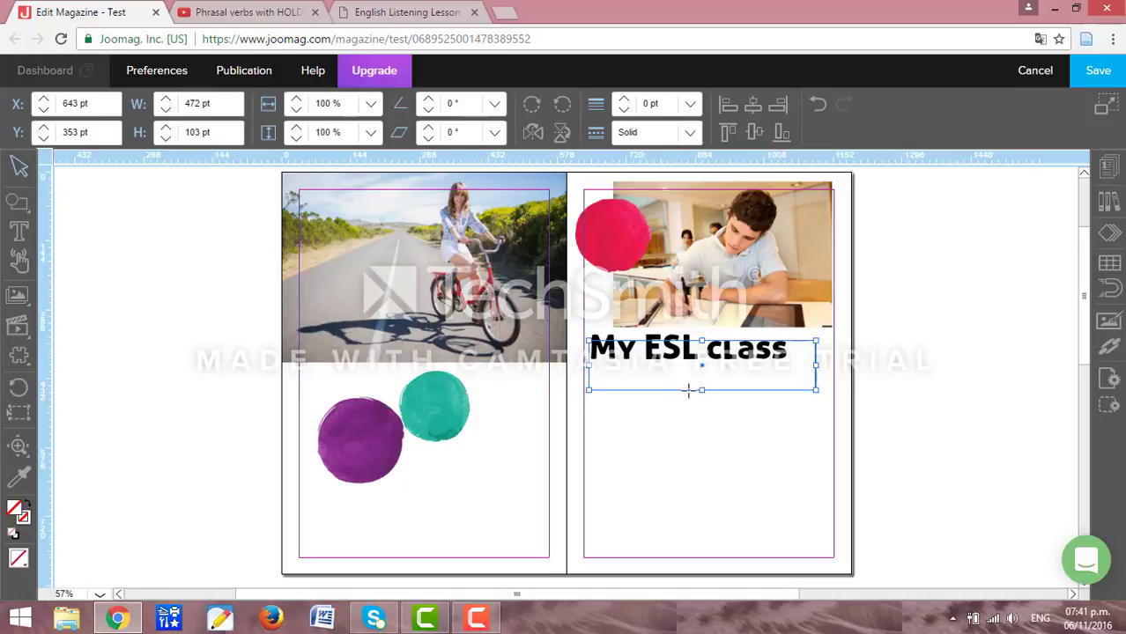
pyautogui.click(666, 430)
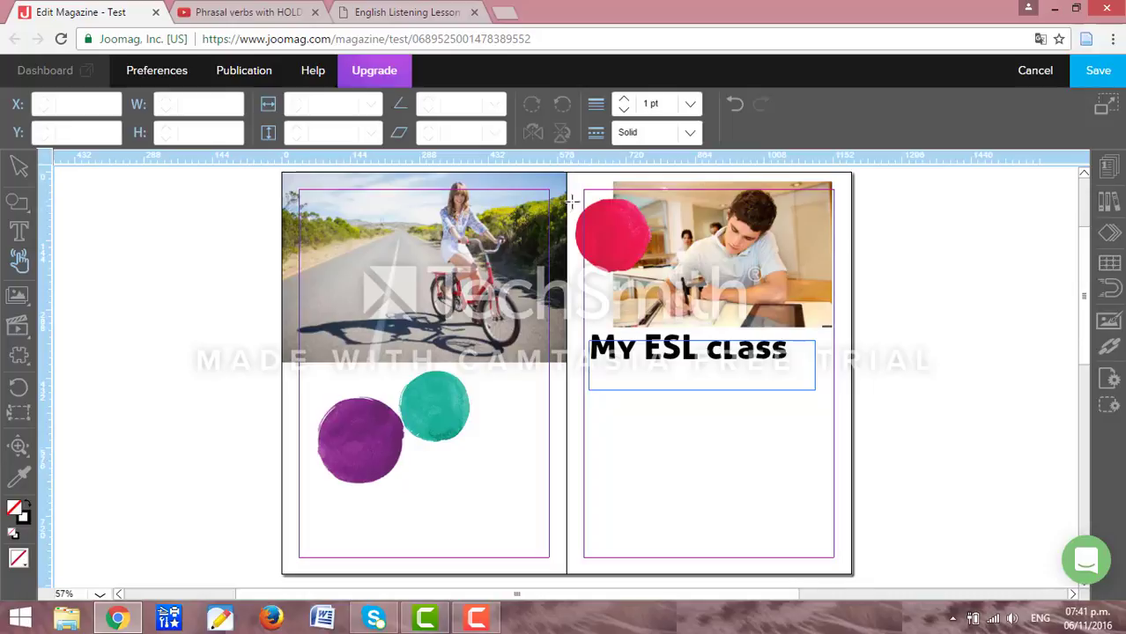
# Make the 'My ESL class' title a link to the pasted web address and save the magazine.
pyautogui.click(592, 385)
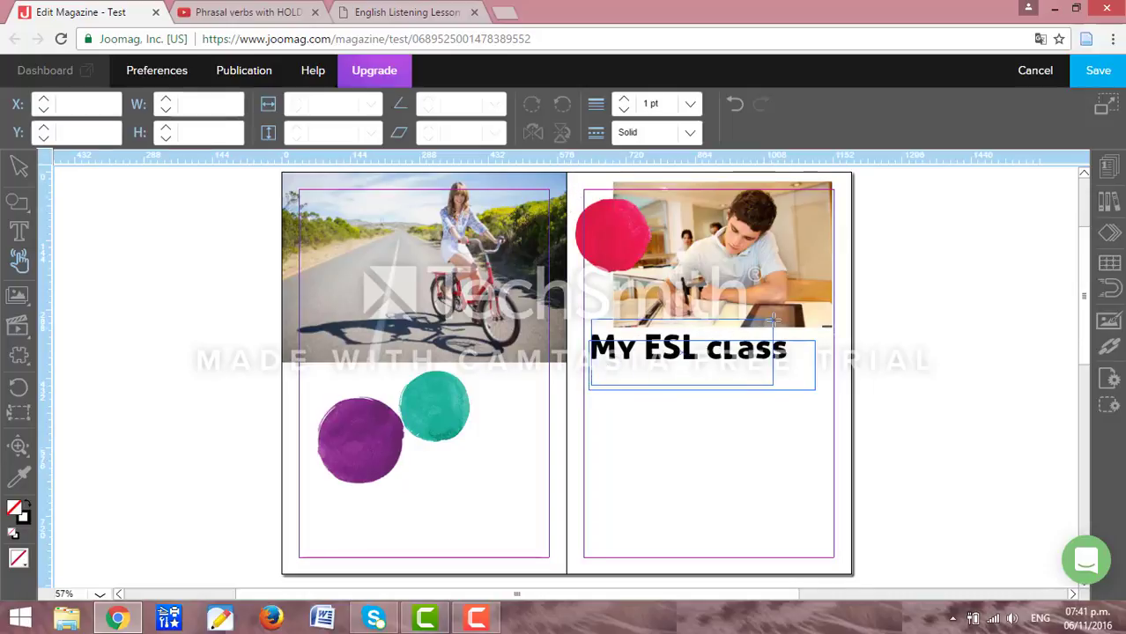
pyautogui.moveTo(593, 385); pyautogui.dragTo(815, 340)
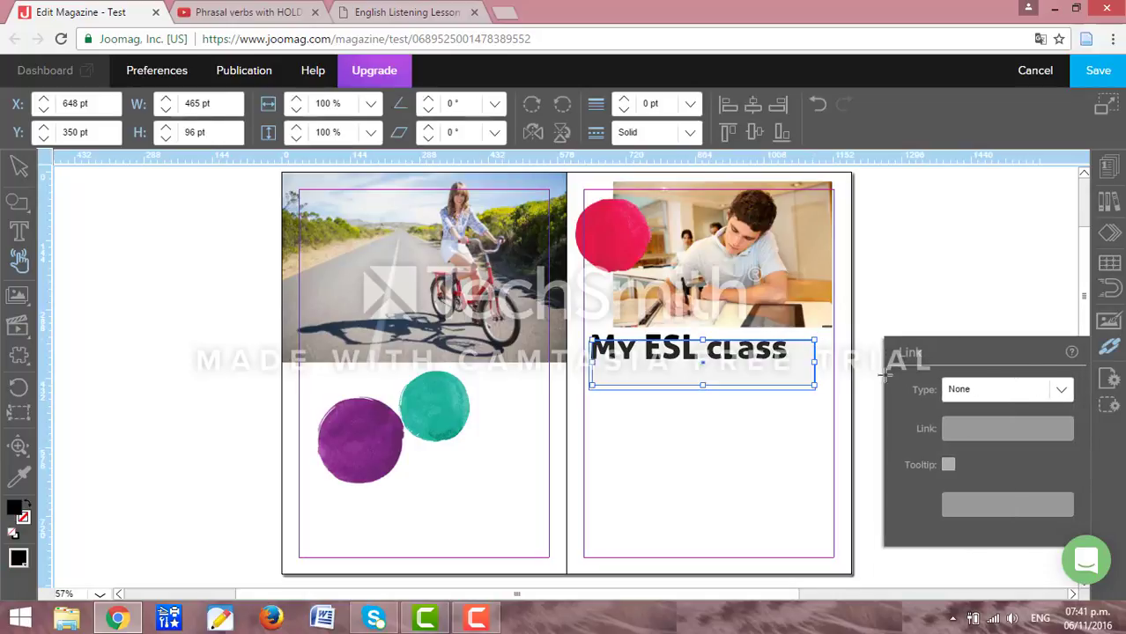
pyautogui.click(1007, 390)
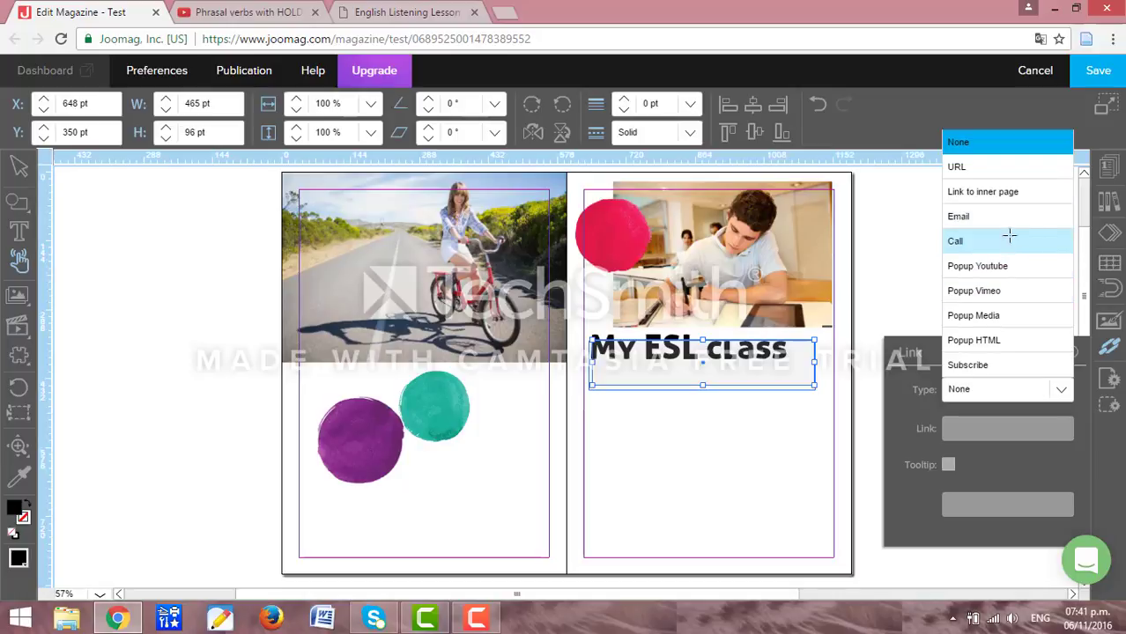
pyautogui.click(995, 168)
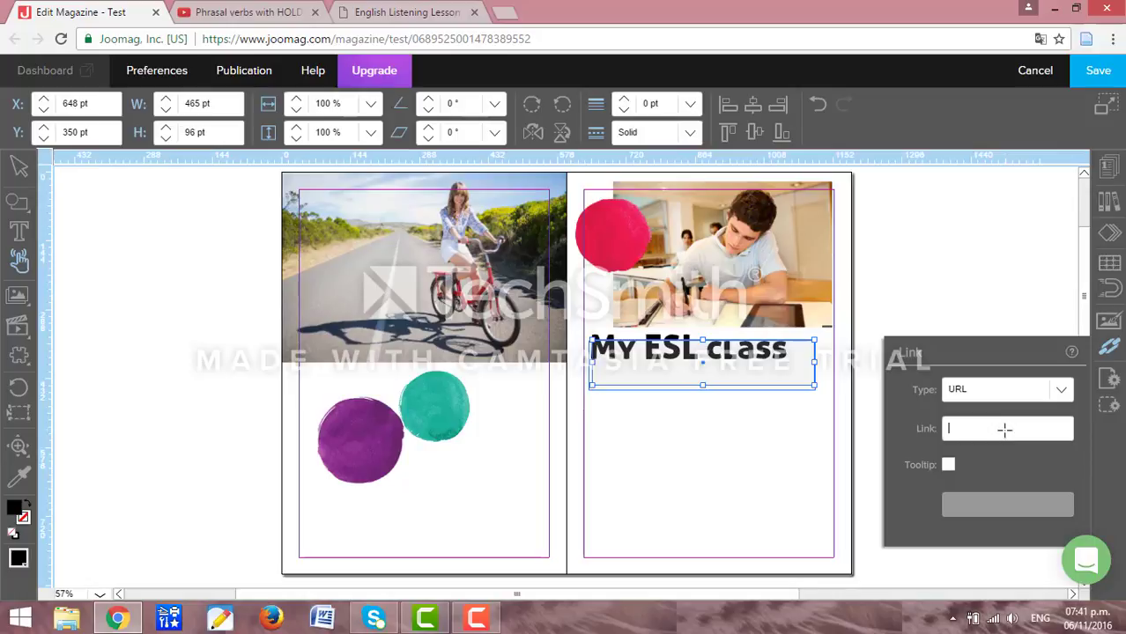
pyautogui.write('http://elllo.org/')
pyautogui.click(1111, 345)
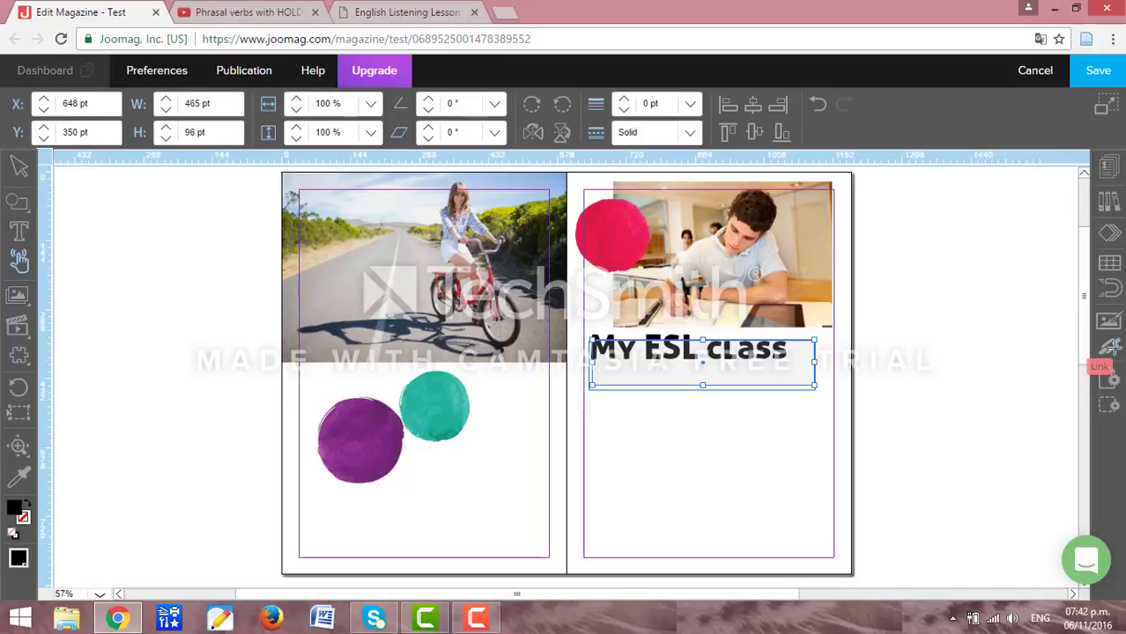
pyautogui.click(987, 260)
pyautogui.click(1097, 67)
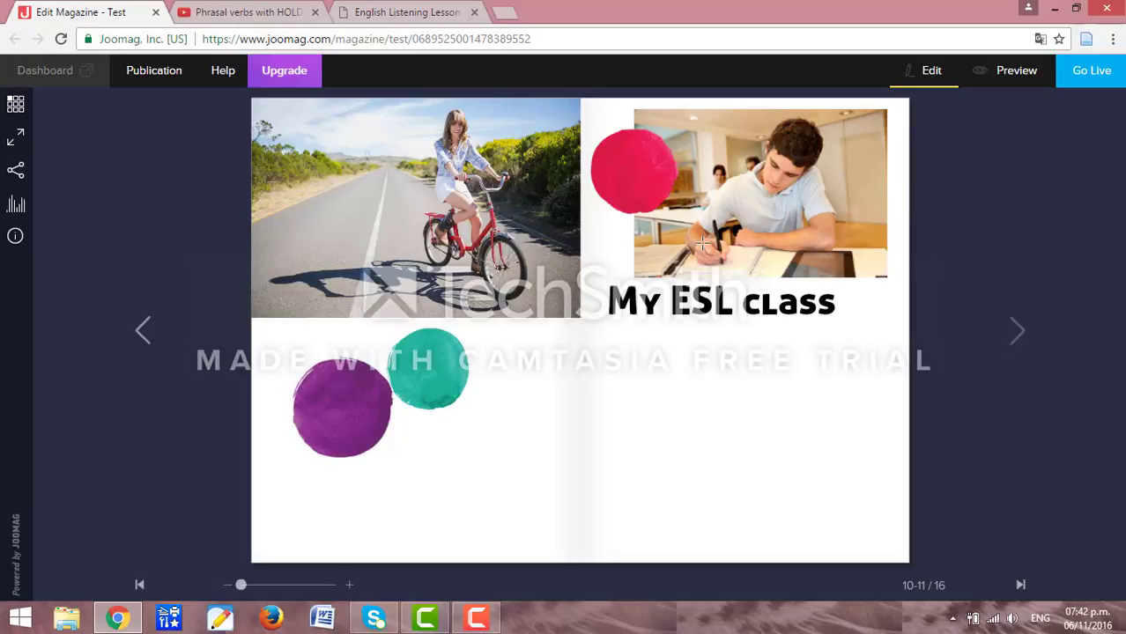
# Test the title link on elllo.org, then reopen the spread in the editor.
pyautogui.click(706, 303)
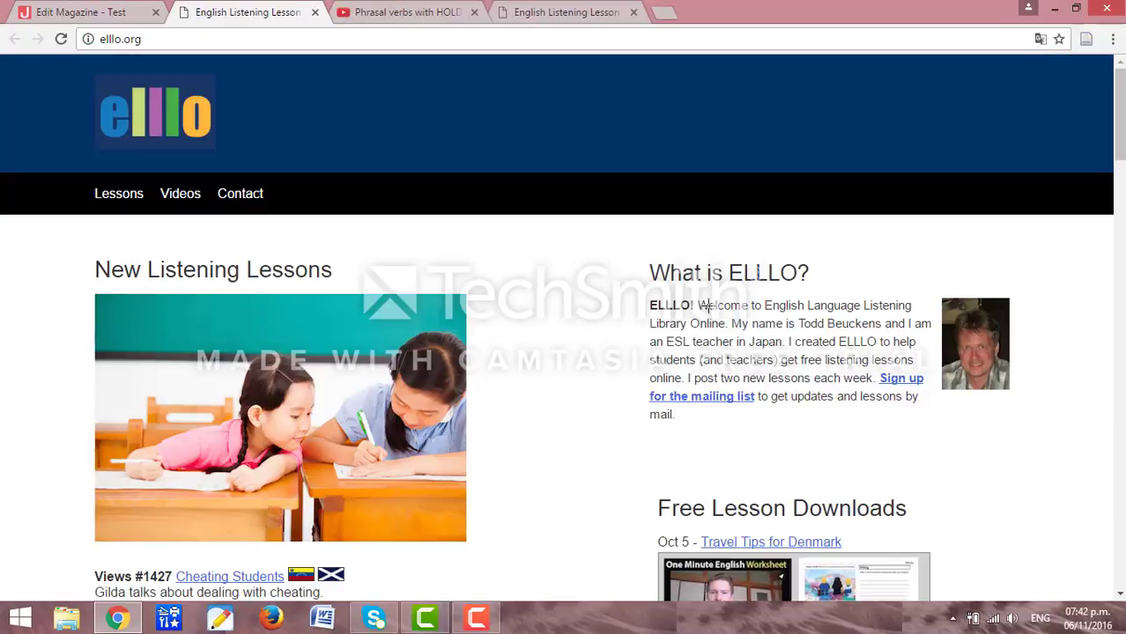
pyautogui.click(315, 11)
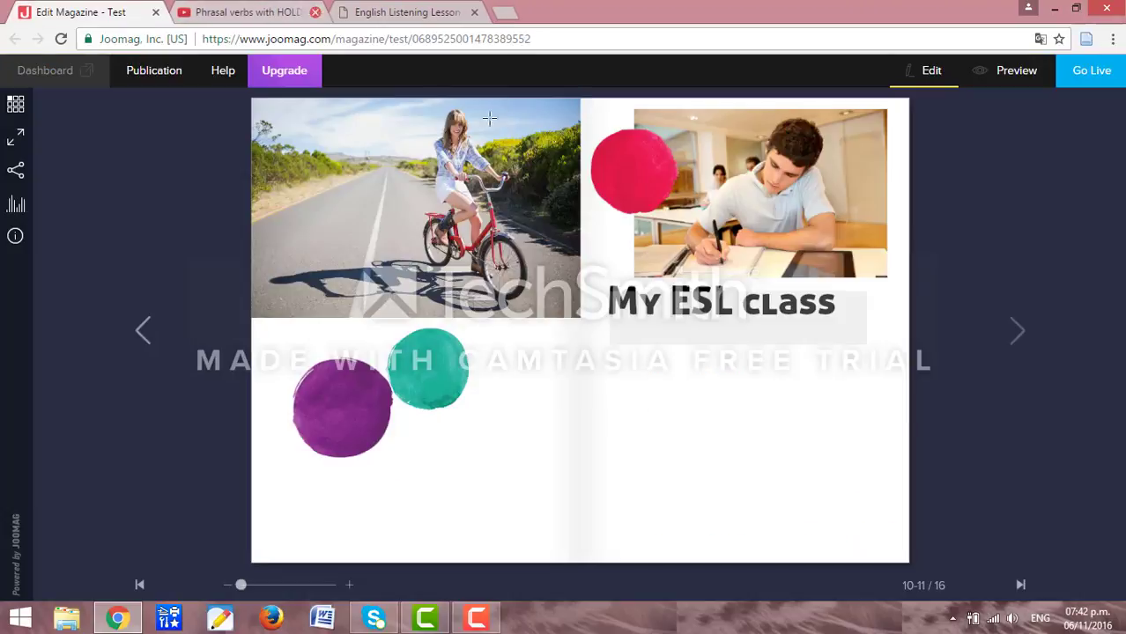
pyautogui.click(920, 70)
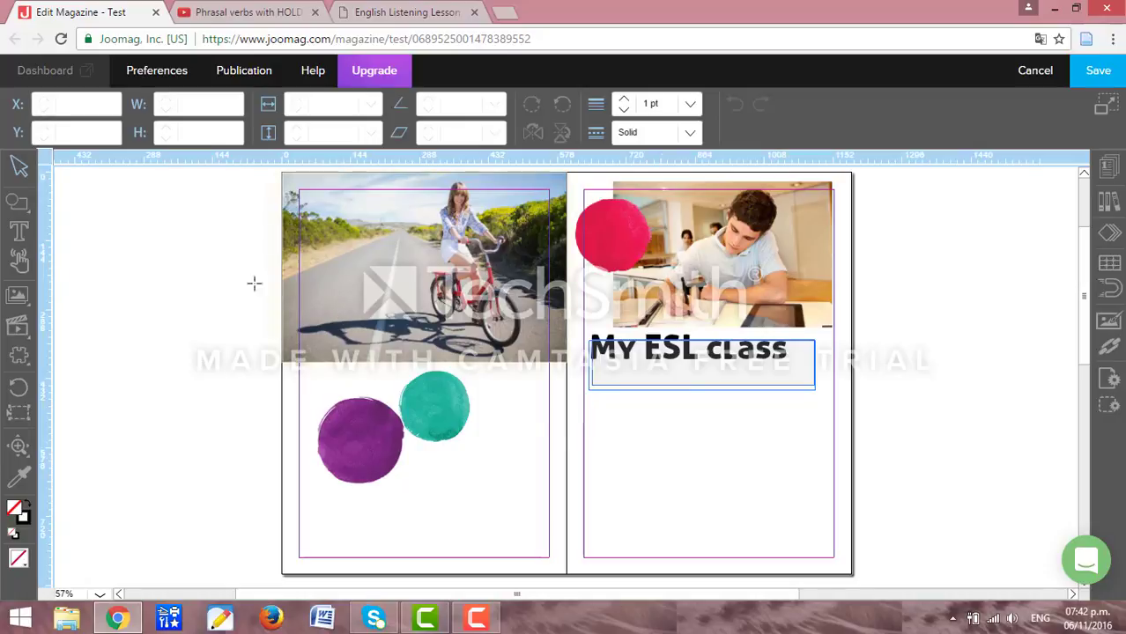
# Draw a photo gallery box below the My ESL class title on the right page.
pyautogui.click(19, 327)
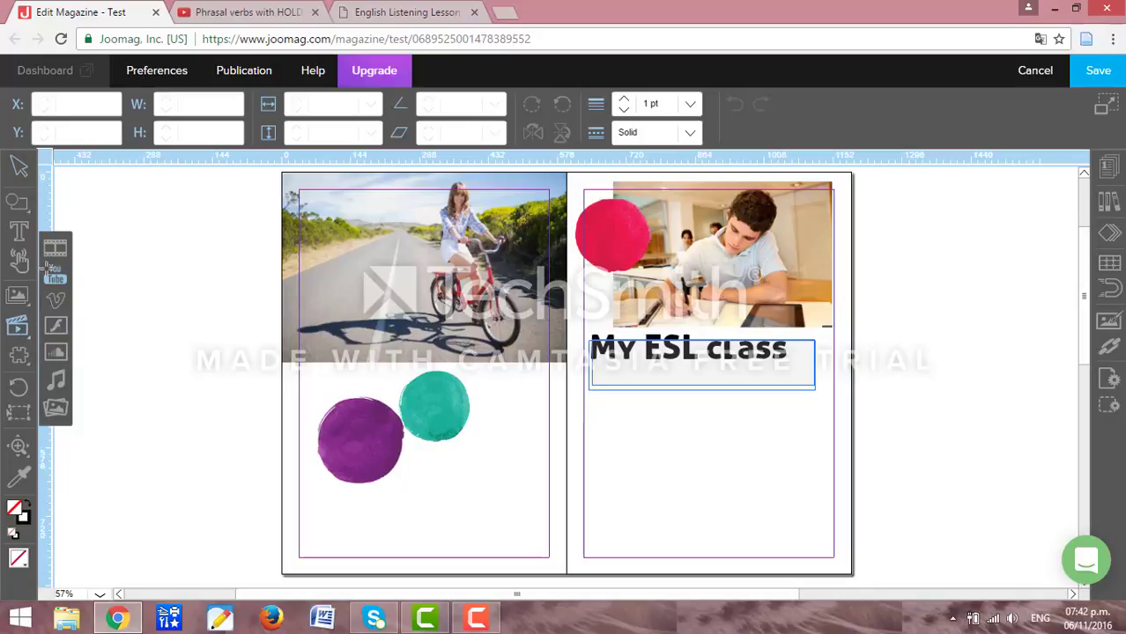
pyautogui.click(56, 407)
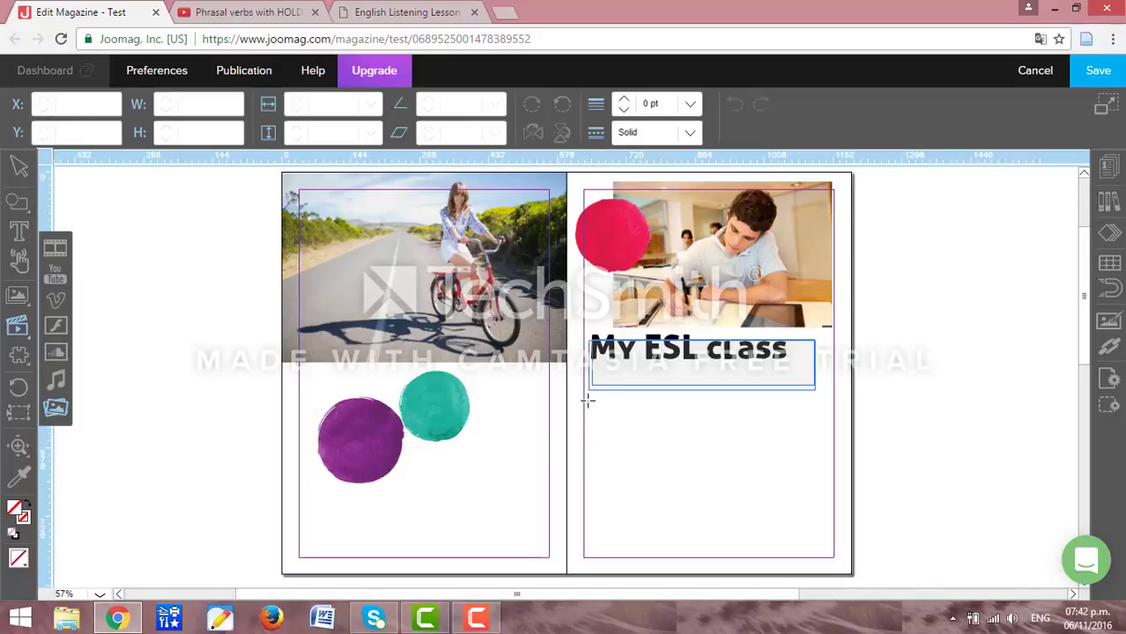
pyautogui.moveTo(587, 401); pyautogui.dragTo(824, 551)
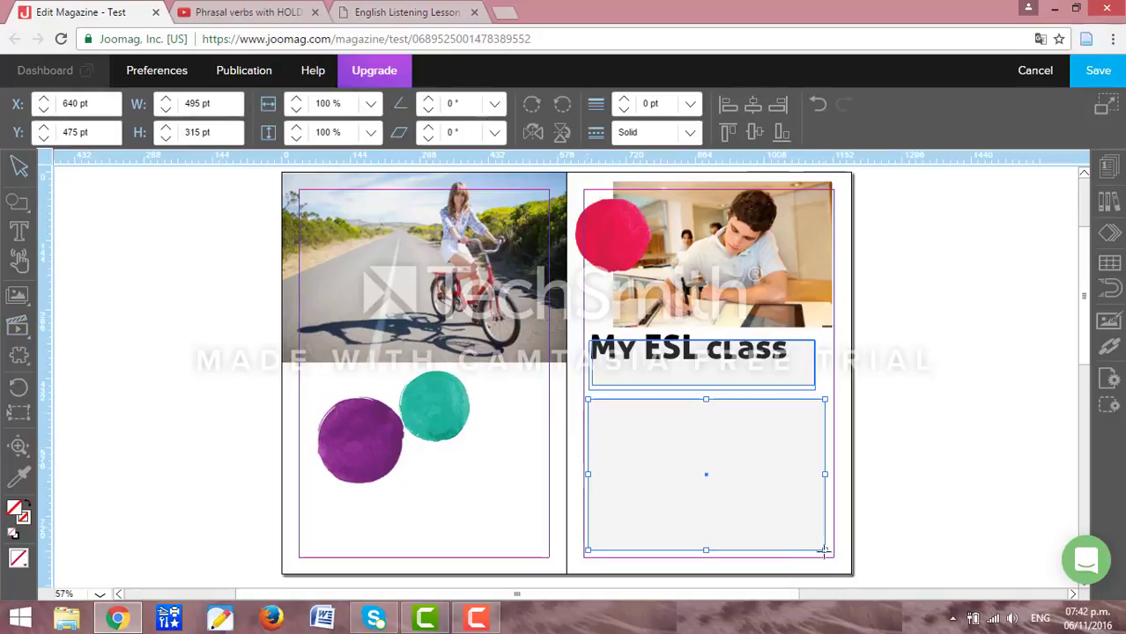
# Fill the gallery with the boy-studying, teensclassroom and teen-on-tablet photos, with boy-studying second.
pyautogui.doubleClick(706, 473)
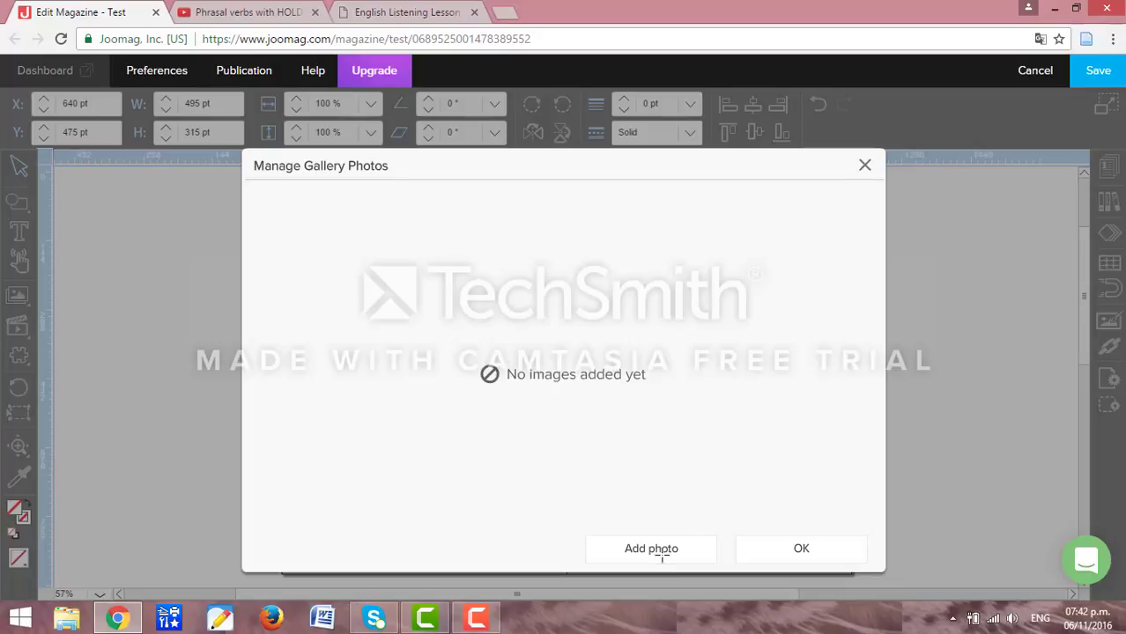
pyautogui.click(663, 551)
pyautogui.click(591, 407)
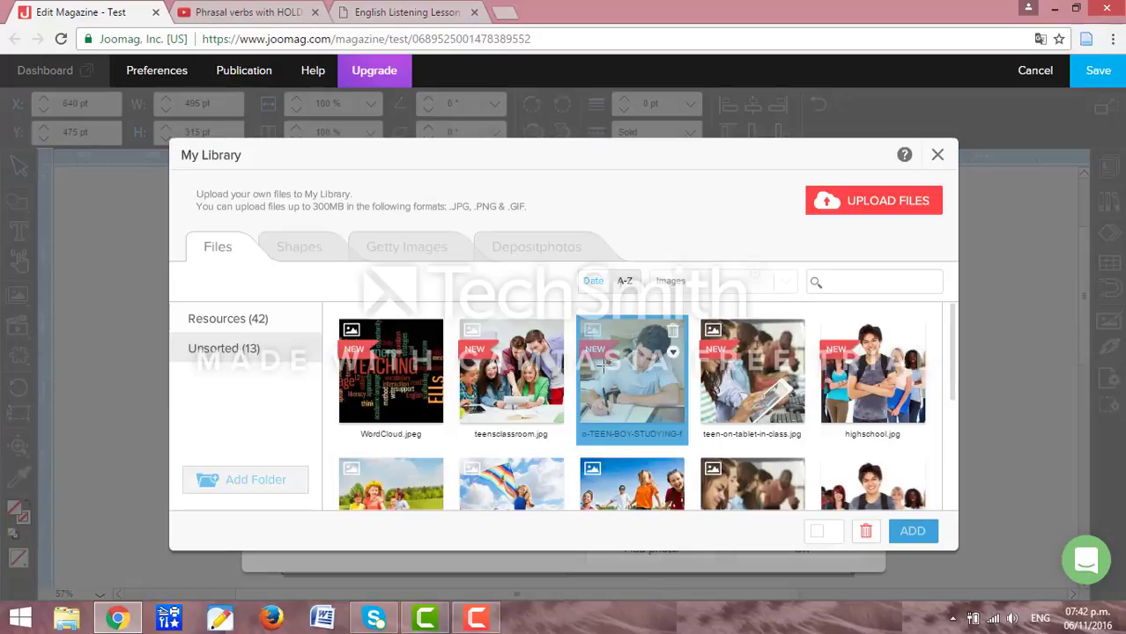
pyautogui.click(509, 361)
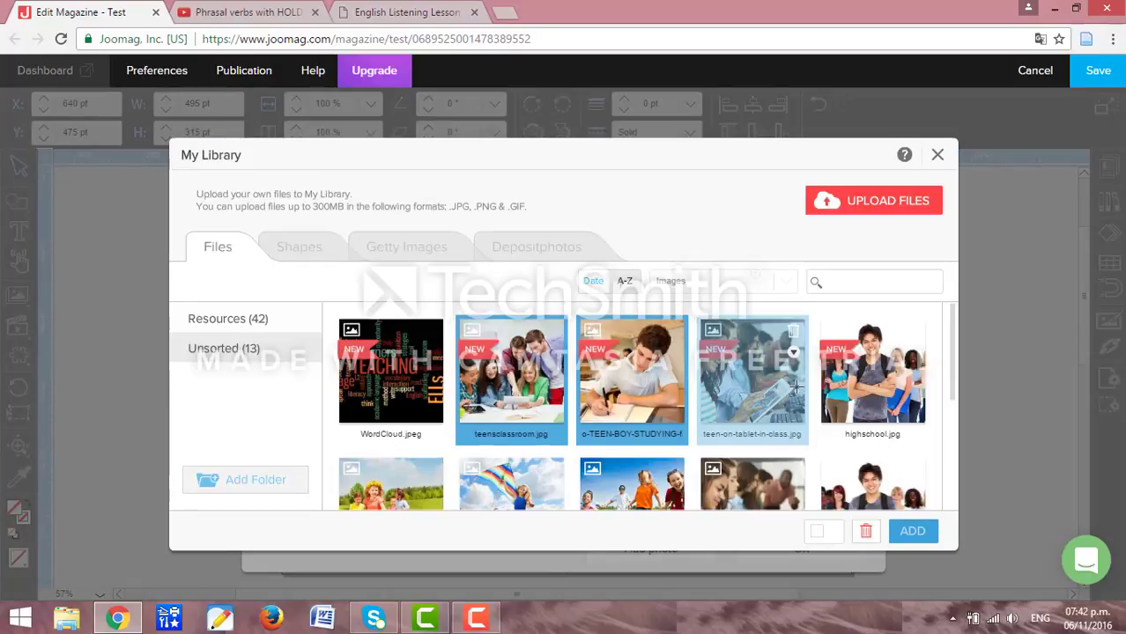
pyautogui.click(795, 386)
pyautogui.click(931, 533)
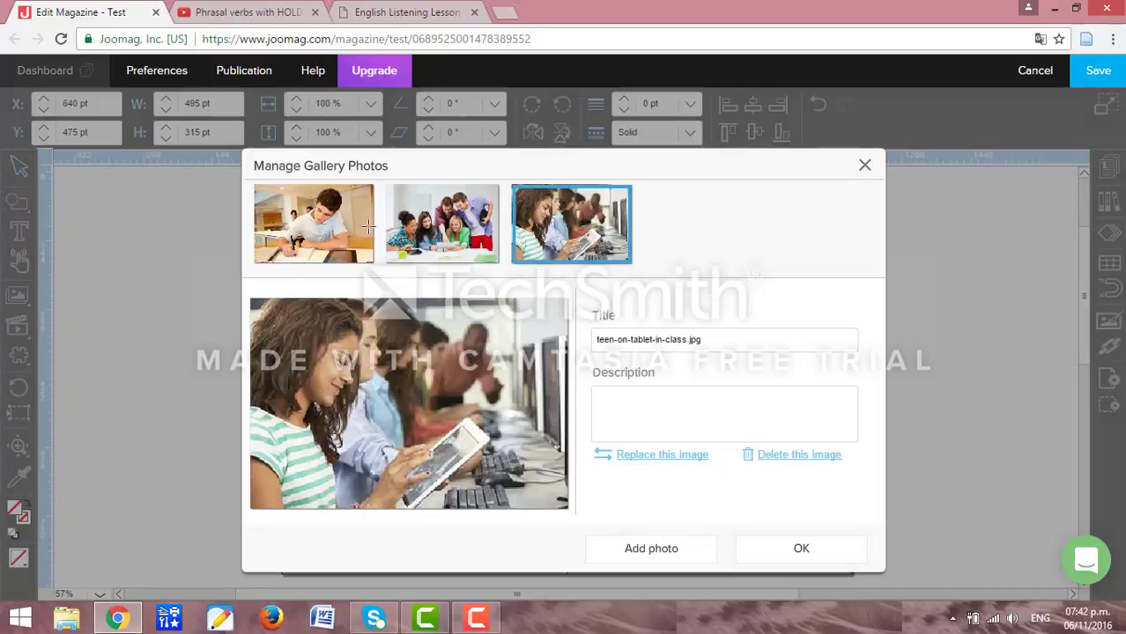
pyautogui.moveTo(364, 226); pyautogui.dragTo(456, 222)
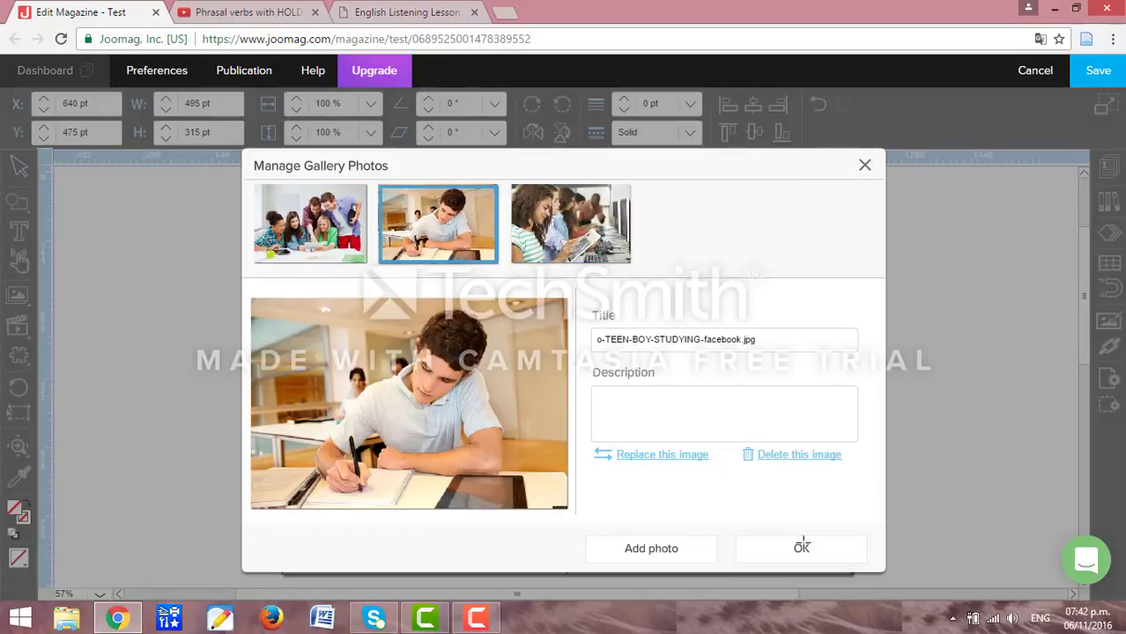
pyautogui.click(800, 545)
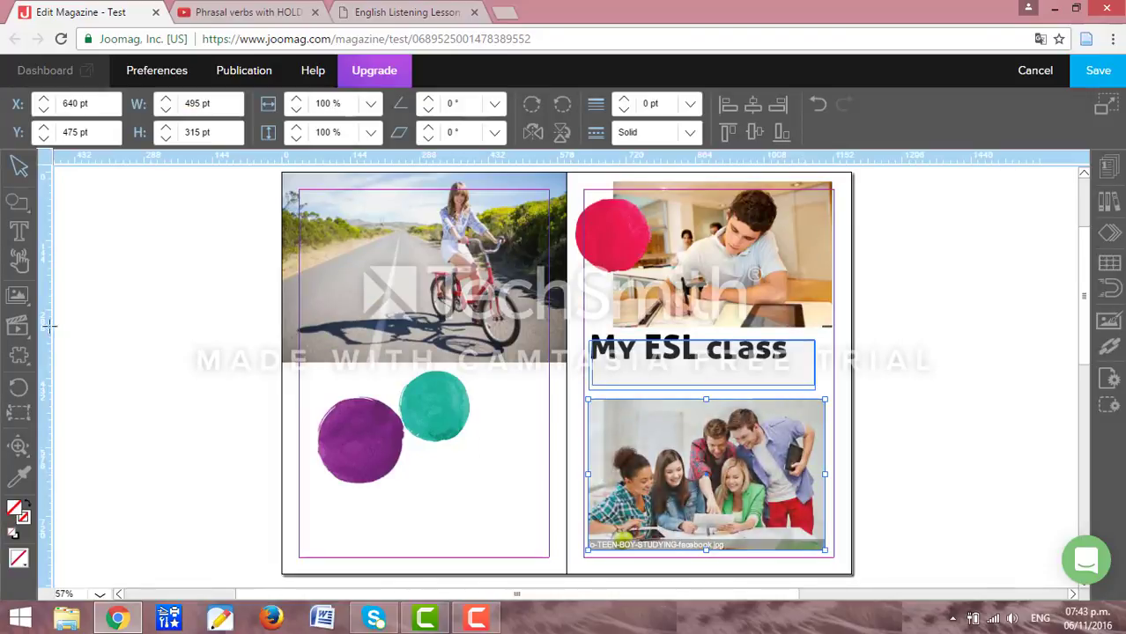
# Start a YouTube insert and copy the Phrasal verbs with HOLD video's web address.
pyautogui.moveTo(17, 299)
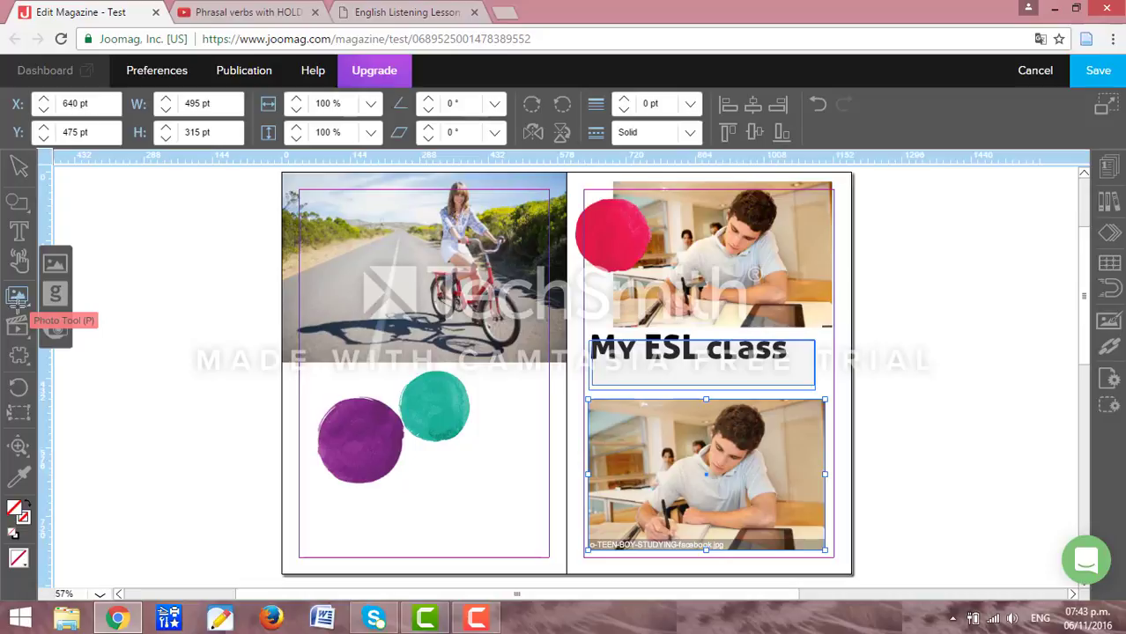
pyautogui.moveTo(18, 326)
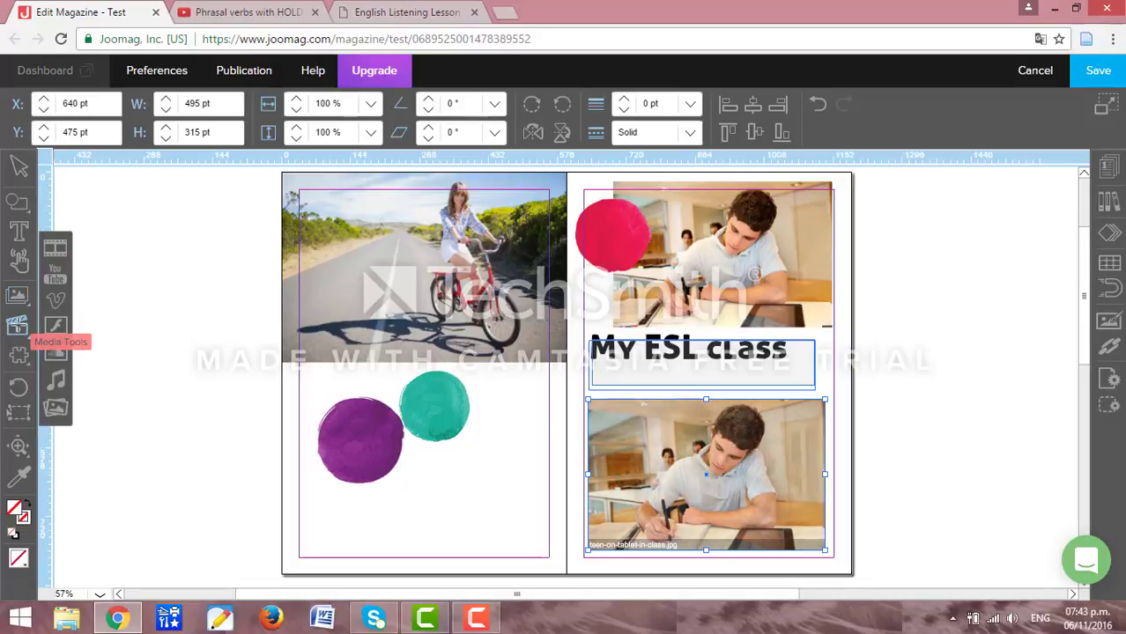
pyautogui.click(53, 279)
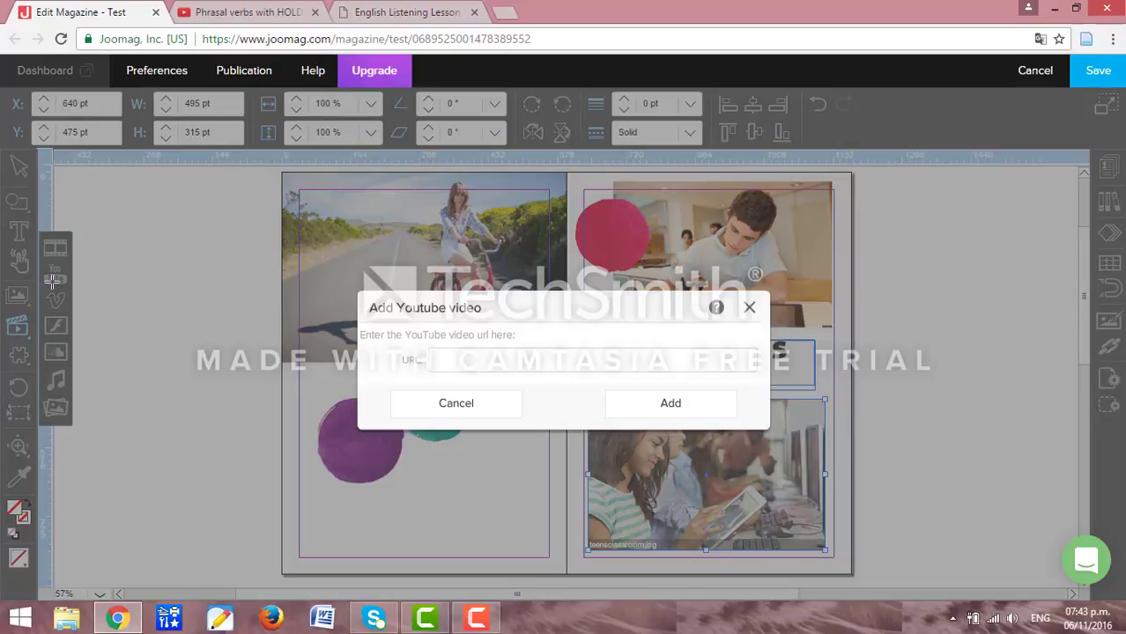
pyautogui.click(216, 11)
pyautogui.click(231, 38)
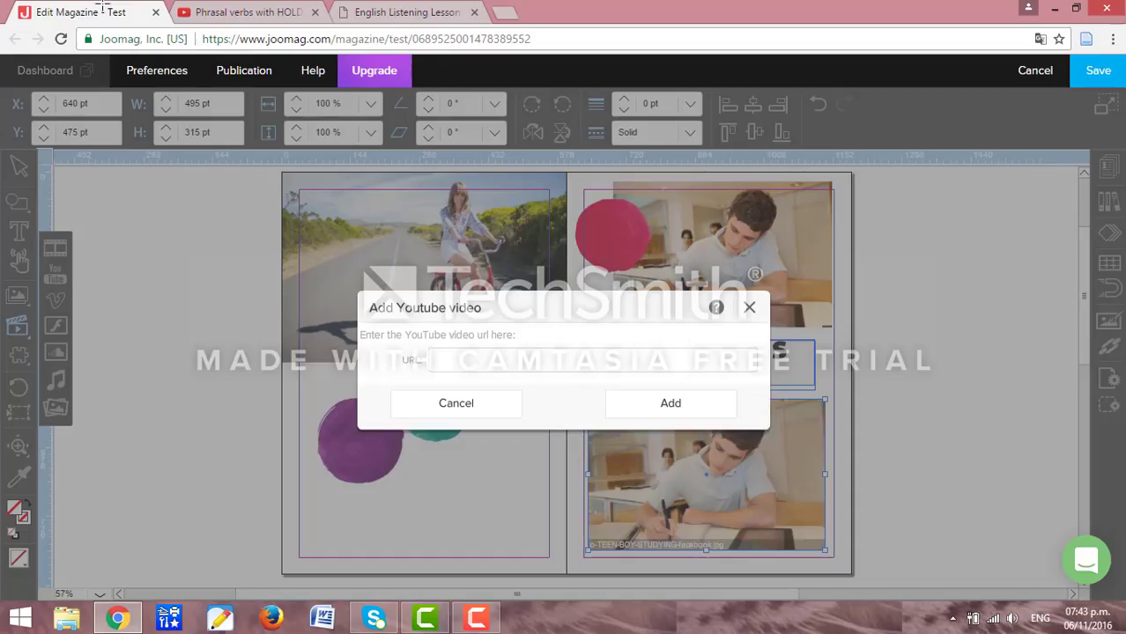
pyautogui.click(96, 11)
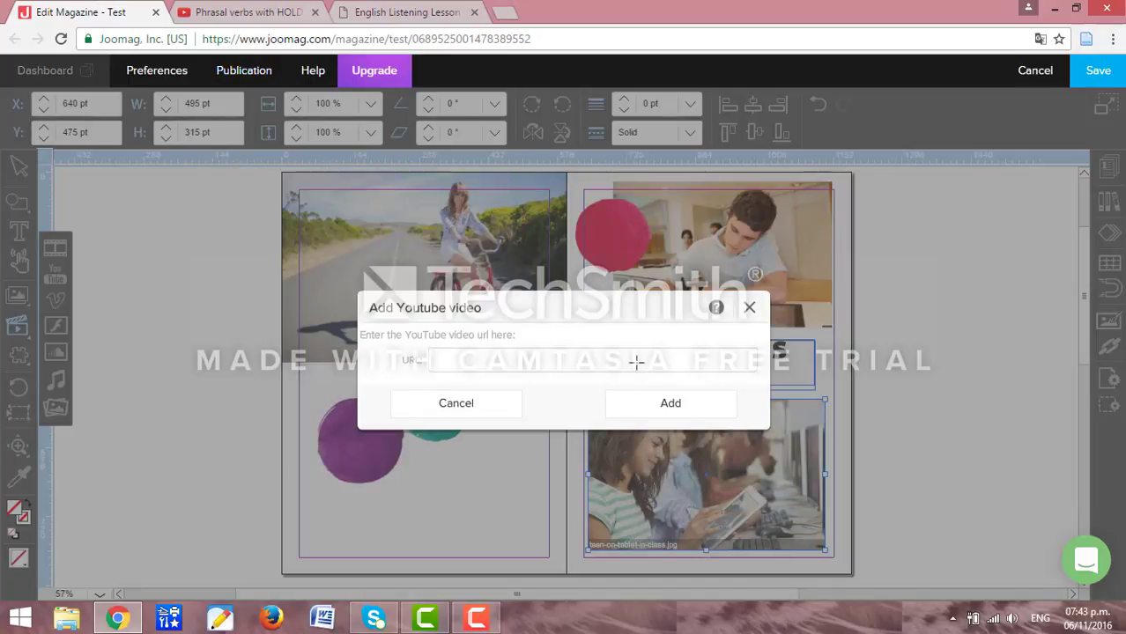
# Paste the video address, place the video frame on the lower left page, and save.
pyautogui.click(636, 361)
pyautogui.hotkey('ctrl', 'v')
pyautogui.click(667, 402)
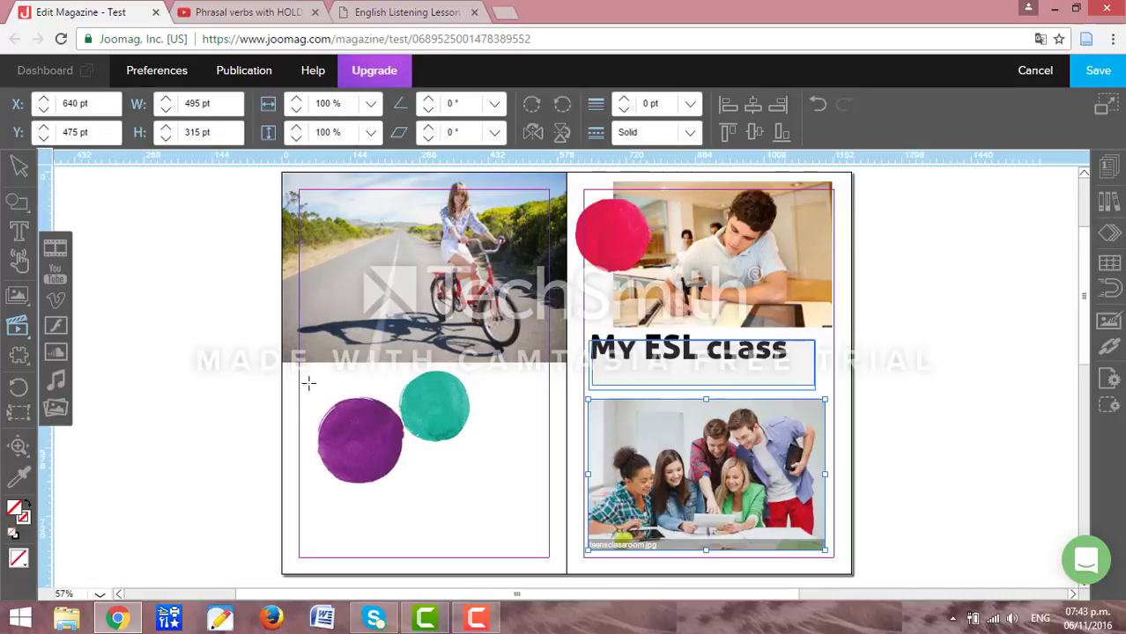
pyautogui.moveTo(307, 383); pyautogui.dragTo(538, 530)
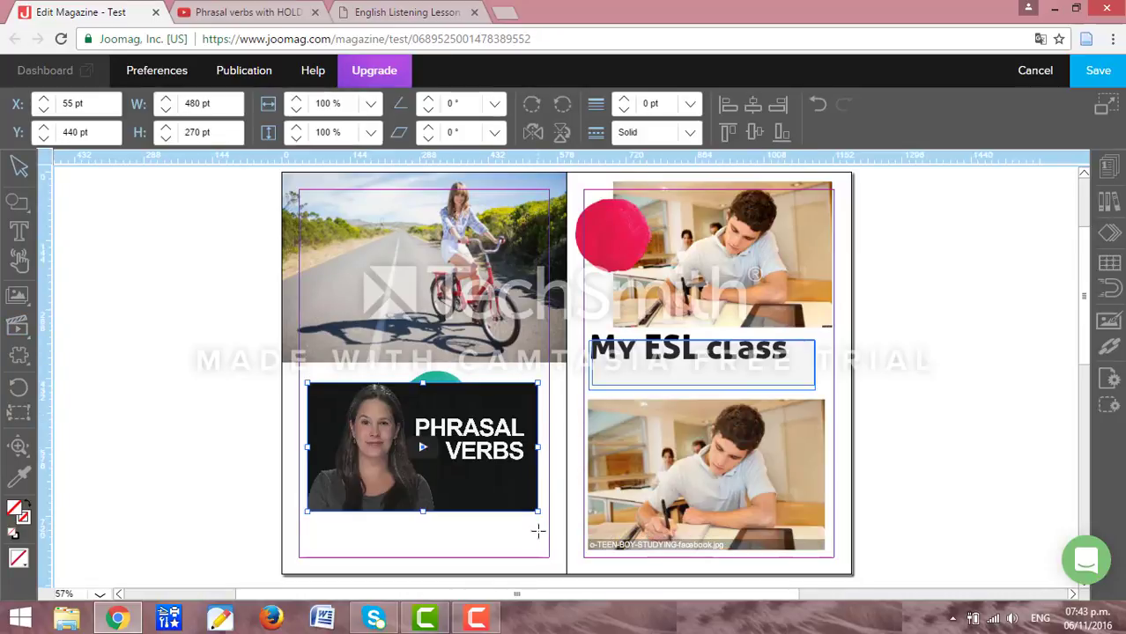
pyautogui.click(1088, 64)
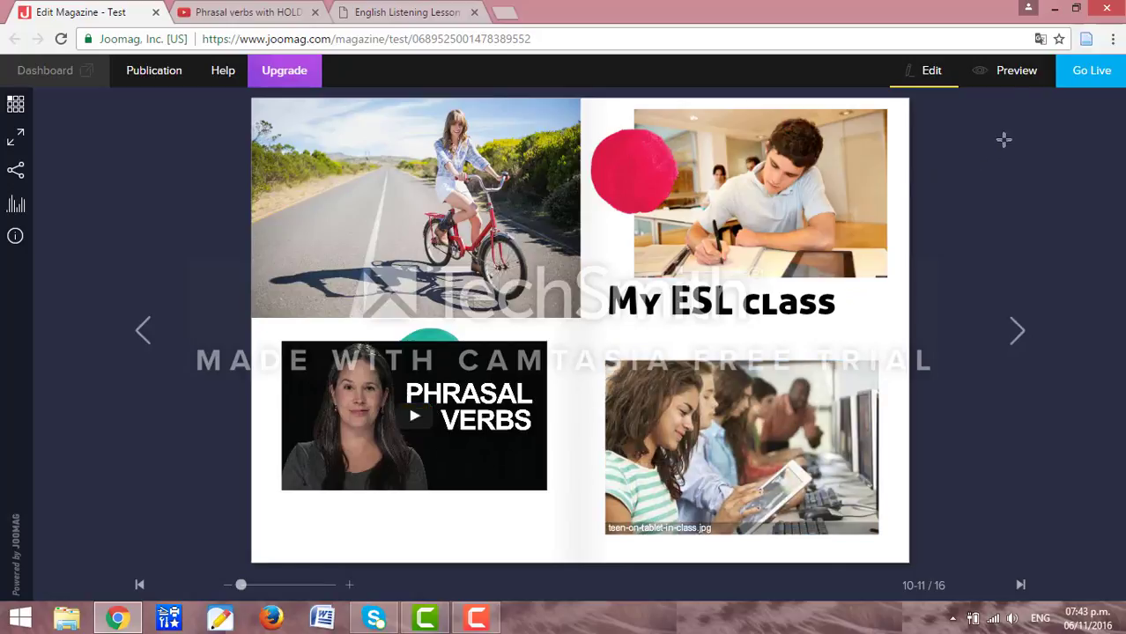
# Preview the magazine, copy its direct share URL, then close the preview tab.
pyautogui.click(1008, 84)
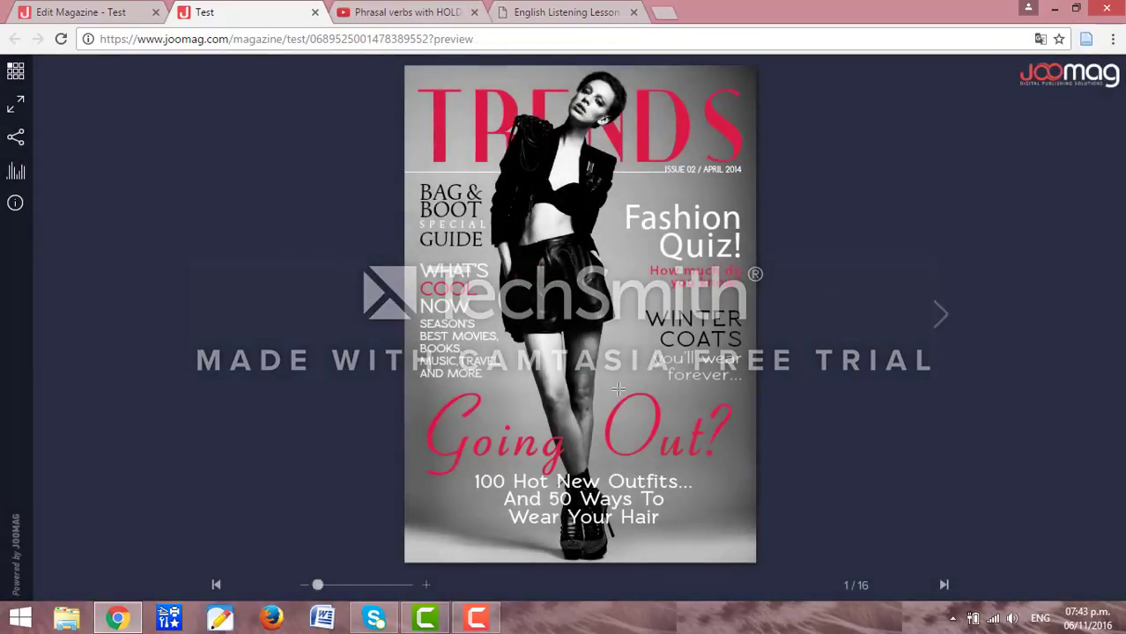
pyautogui.click(15, 135)
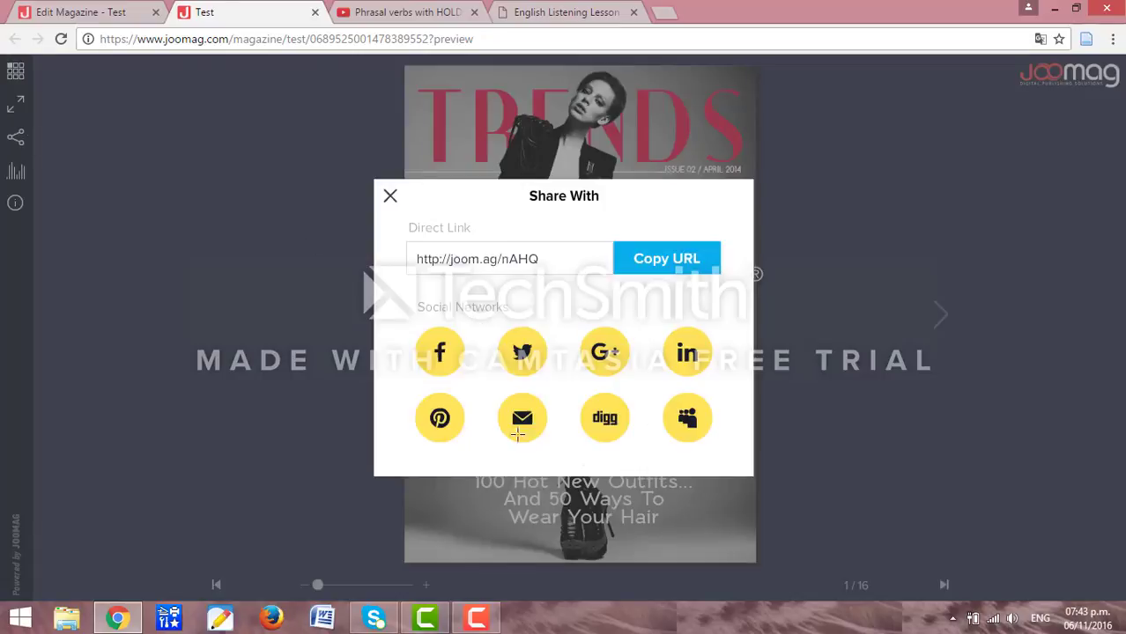
pyautogui.click(670, 264)
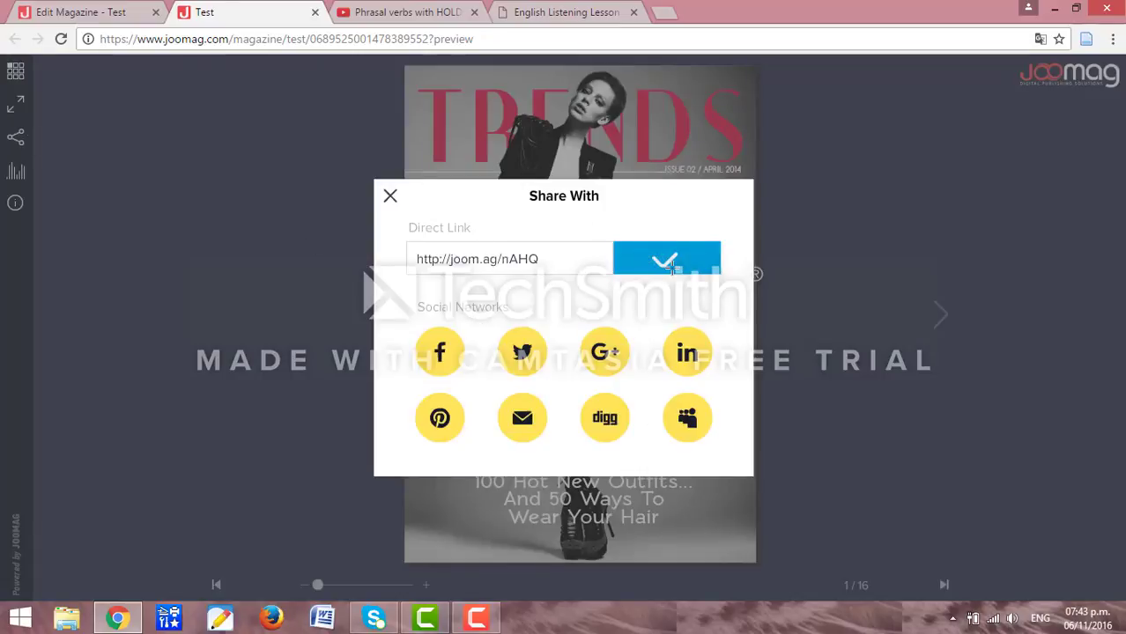
pyautogui.click(389, 196)
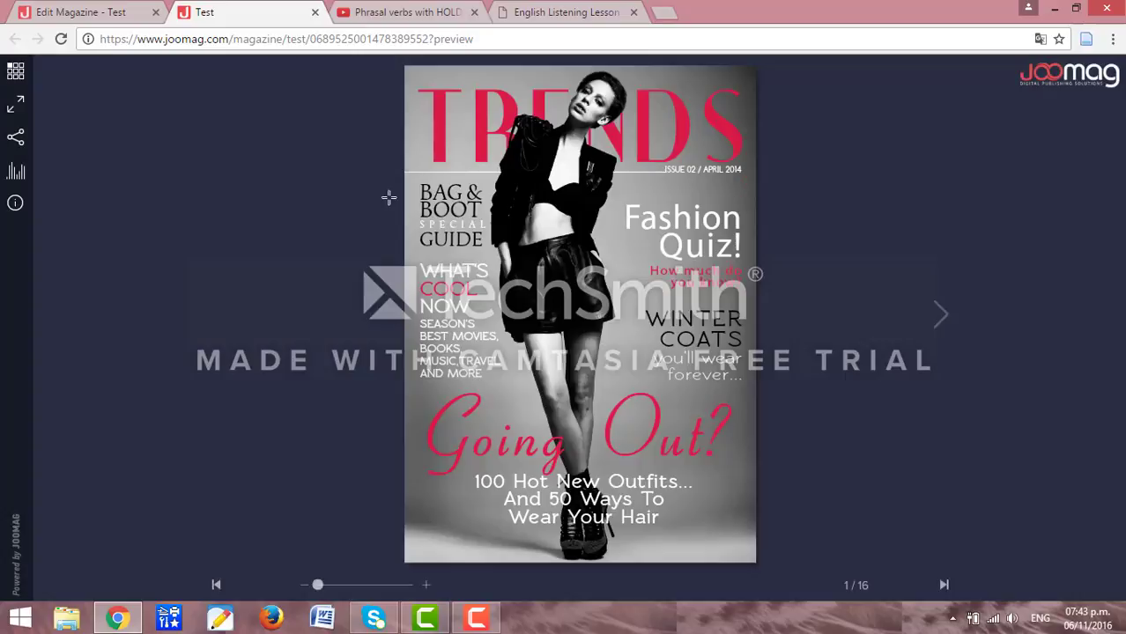
pyautogui.click(315, 11)
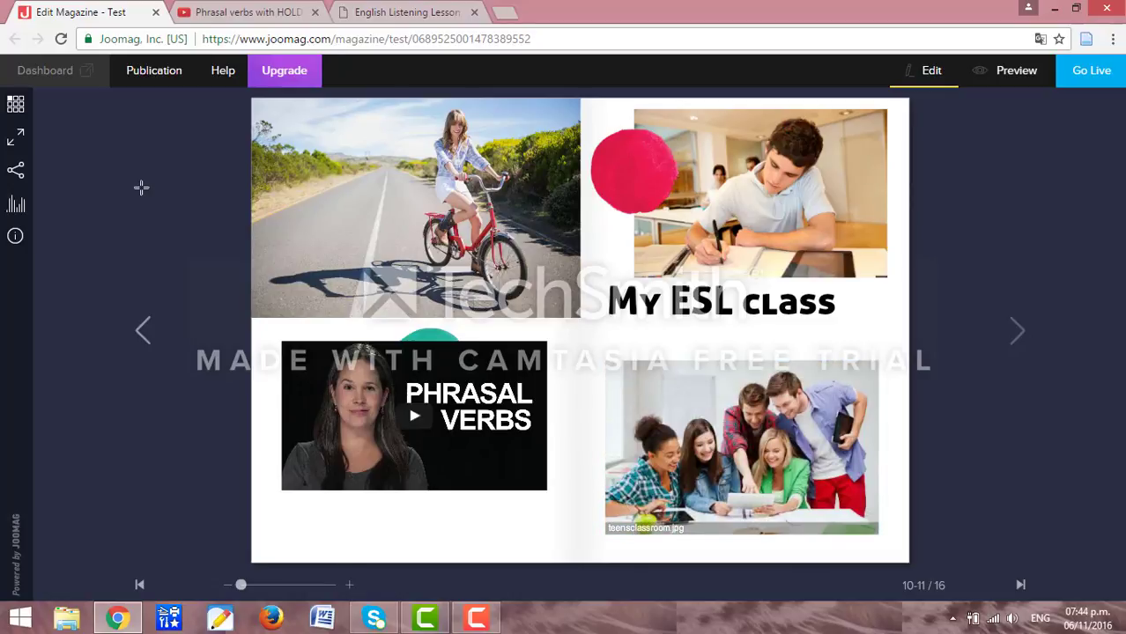
# From the Dashboard, go to Settings > Users and open a blank Add New User form.
pyautogui.click(40, 69)
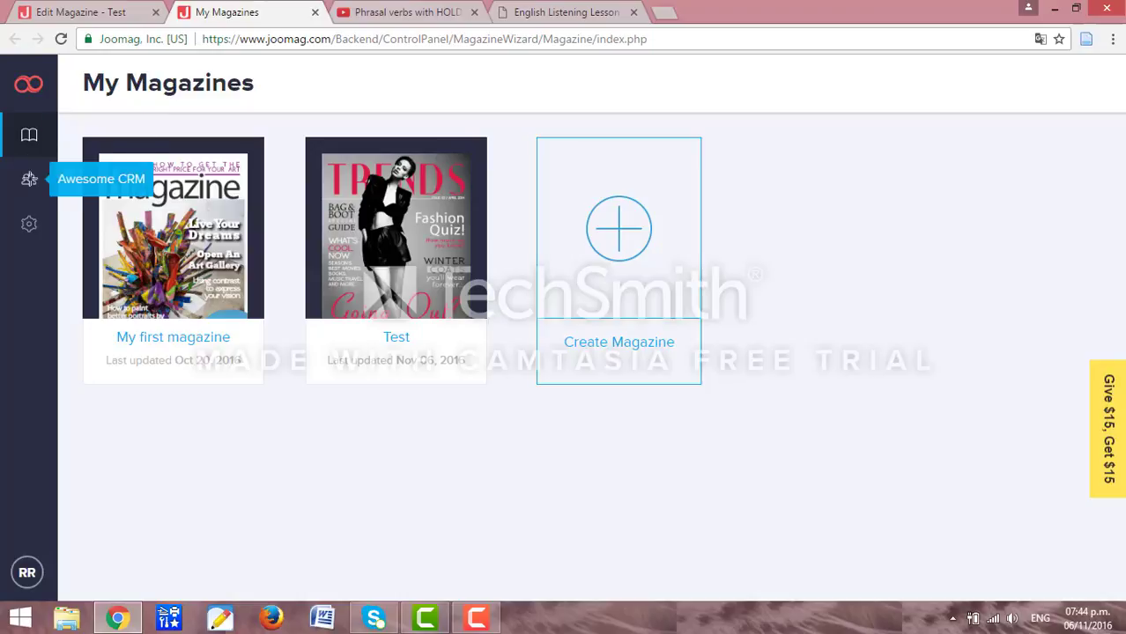
pyautogui.click(30, 212)
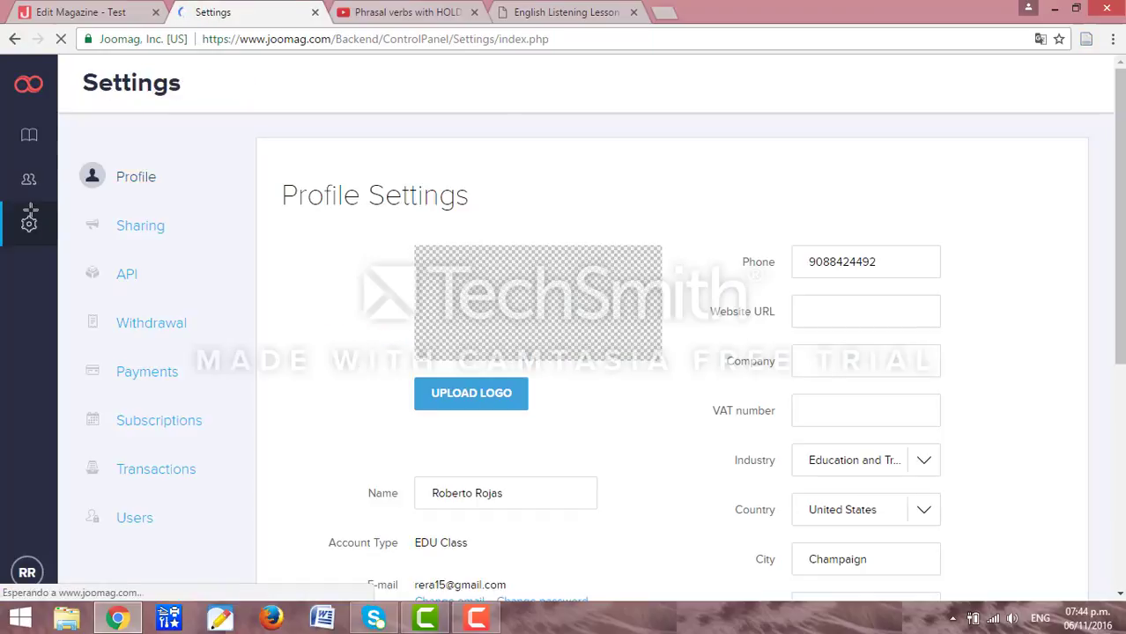
pyautogui.click(153, 519)
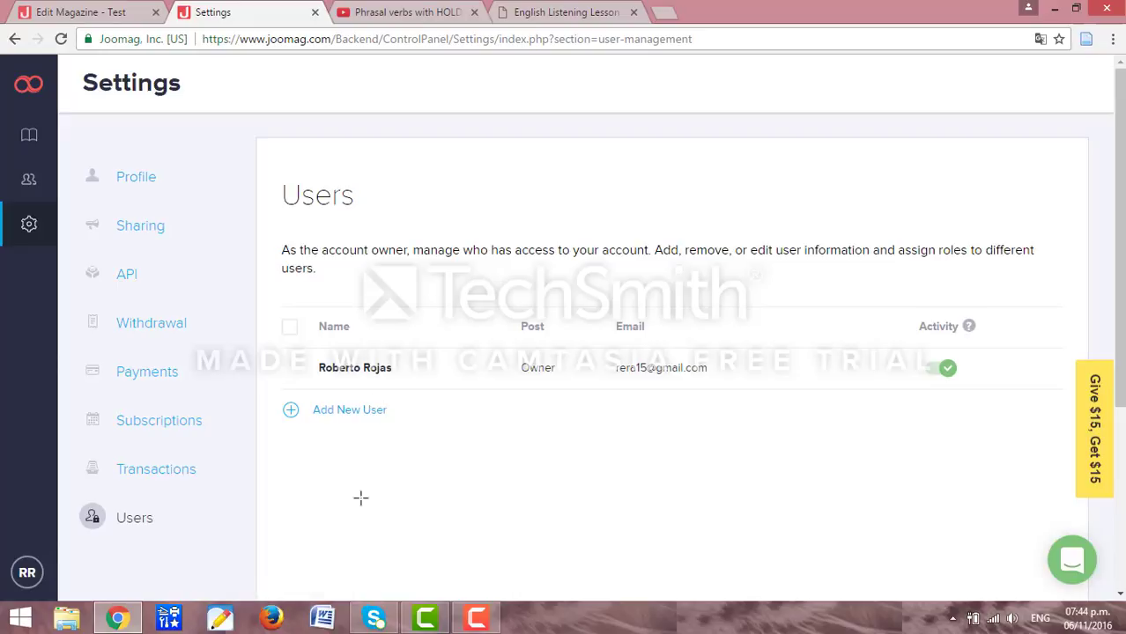
pyautogui.click(346, 411)
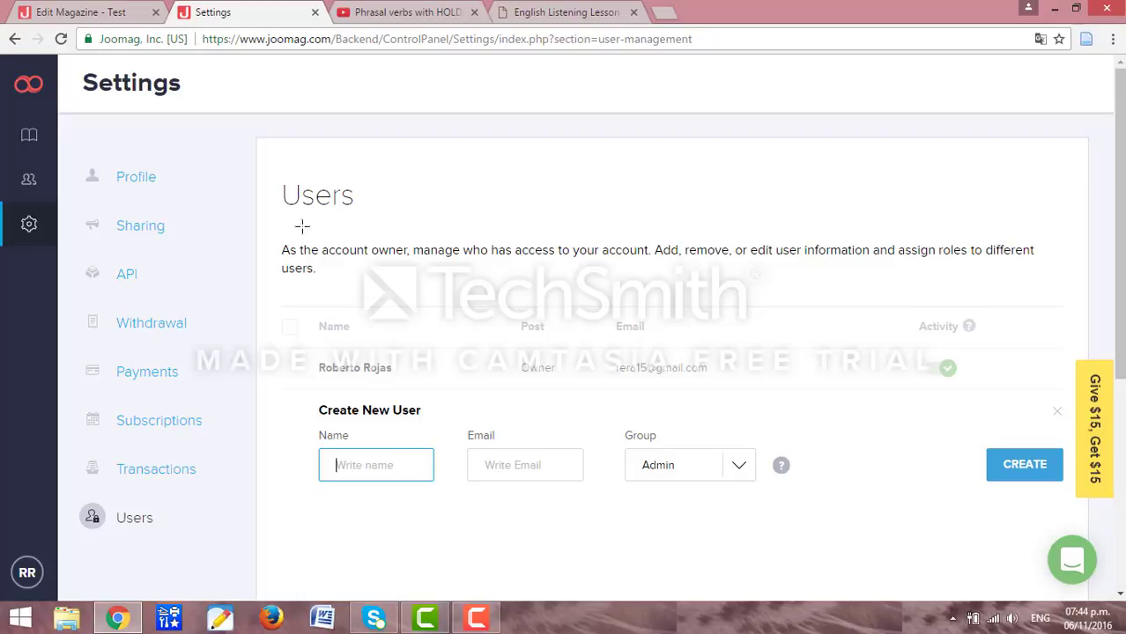
# Return to the Joomag home page, then bring forward Camtasia and its recording controls.
pyautogui.click(29, 85)
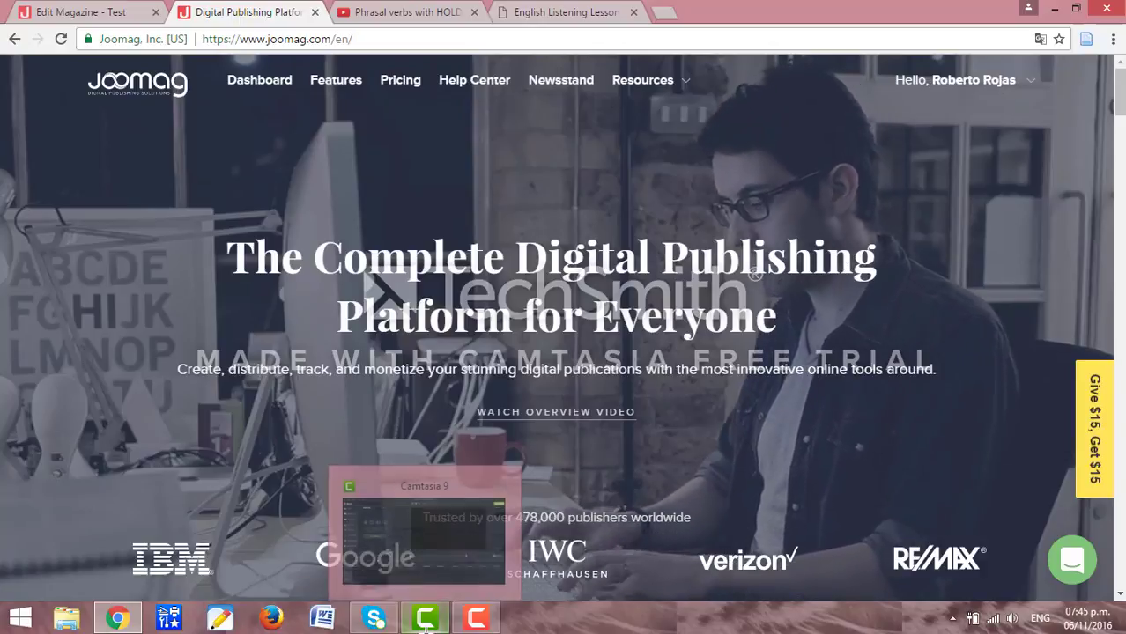
pyautogui.click(481, 608)
pyautogui.click(483, 615)
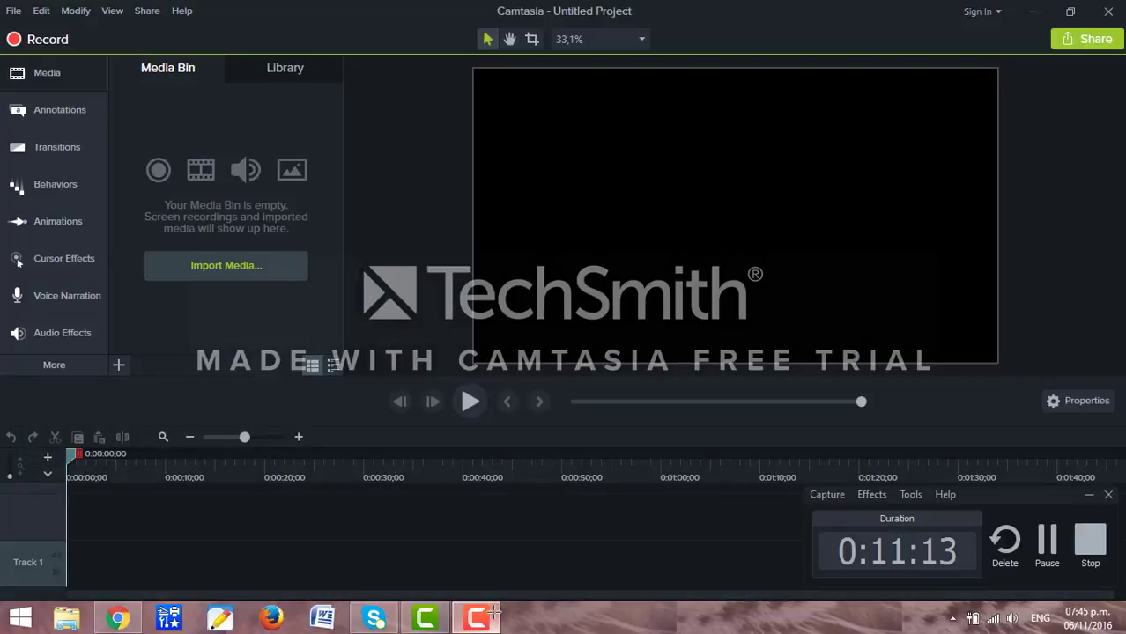